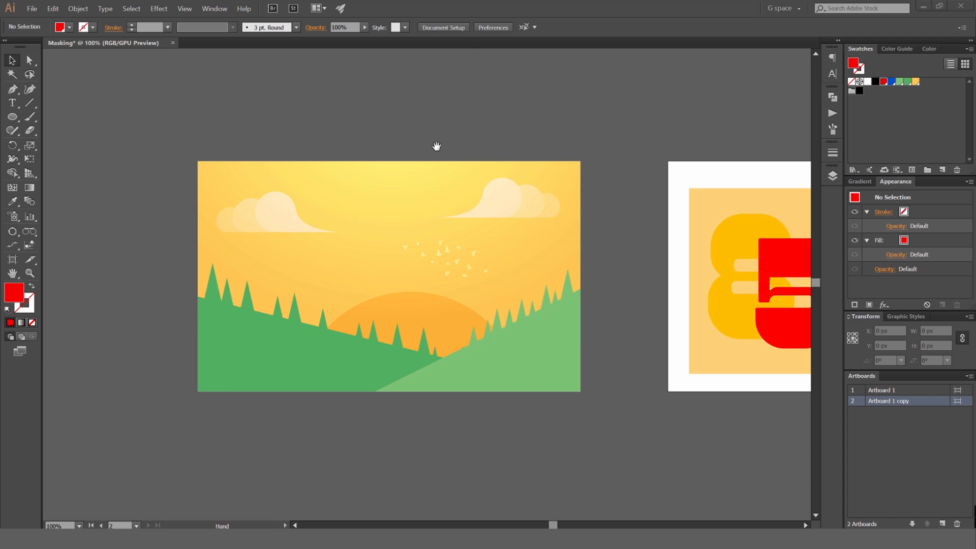
# - Display the Transparency settings with their additional blending and knockout options shown
pyautogui.moveTo(435, 135); pyautogui.dragTo(480, 139)
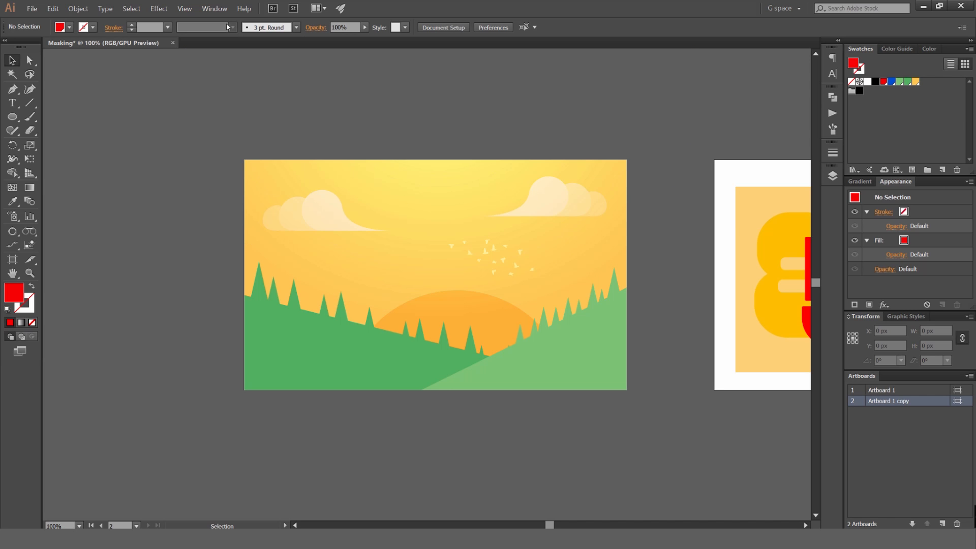
pyautogui.click(213, 8)
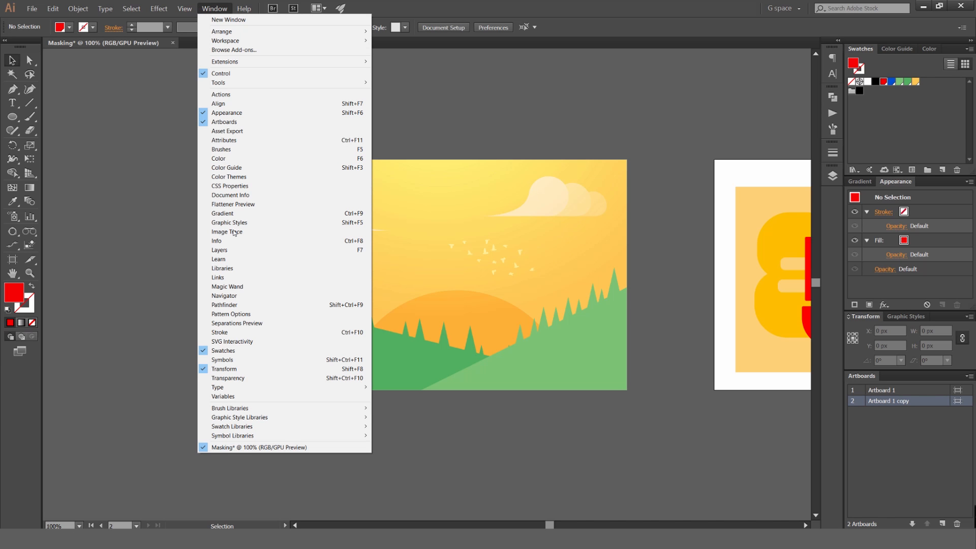
pyautogui.click(238, 379)
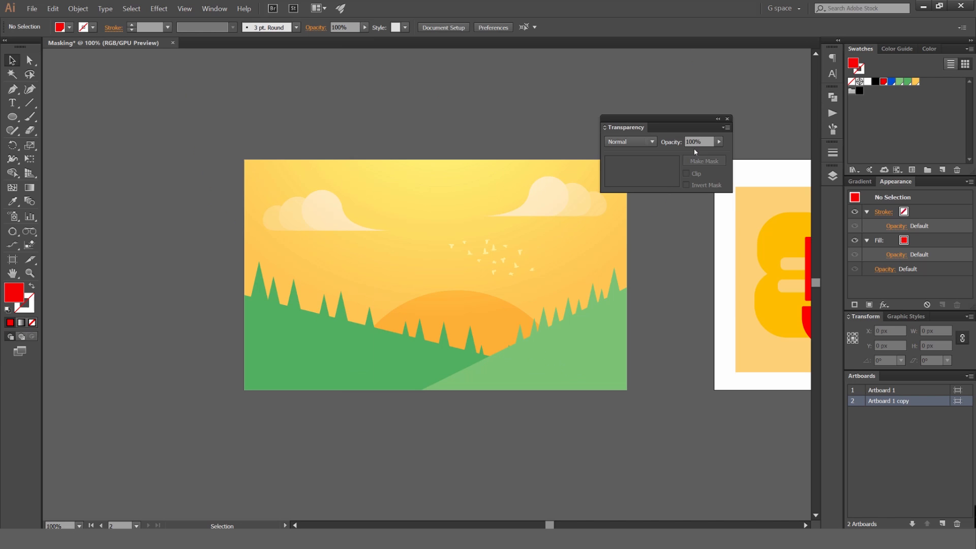
pyautogui.moveTo(653, 123); pyautogui.dragTo(569, 118)
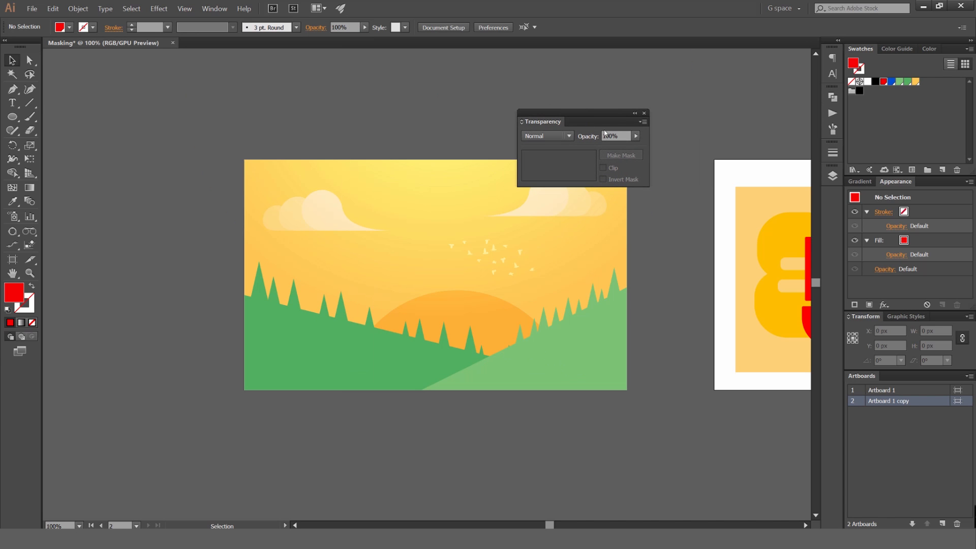
pyautogui.click(643, 122)
pyautogui.click(678, 132)
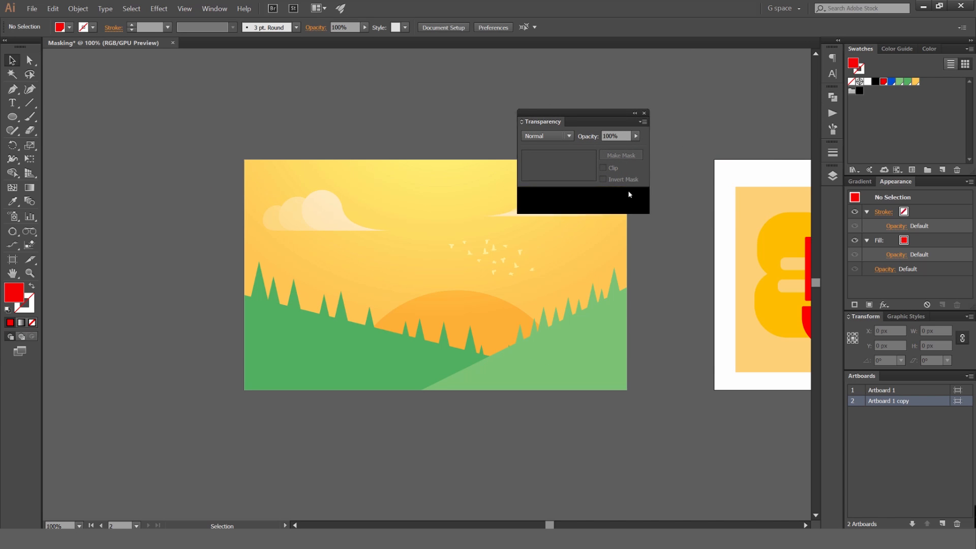
pyautogui.moveTo(584, 117); pyautogui.dragTo(683, 83)
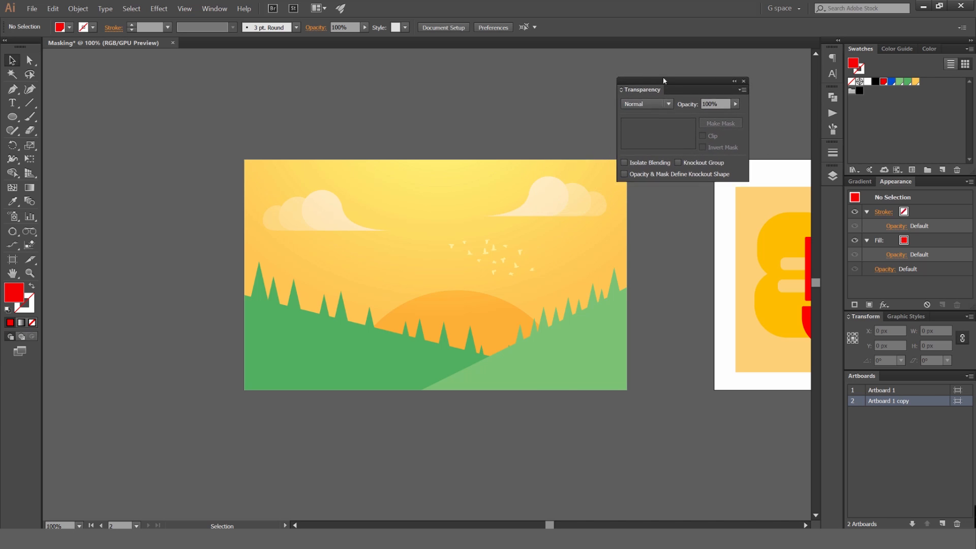
# - Create an opacity mask on the landscape group, keeping the group in its original position
pyautogui.moveTo(518, 176); pyautogui.dragTo(369, 262)
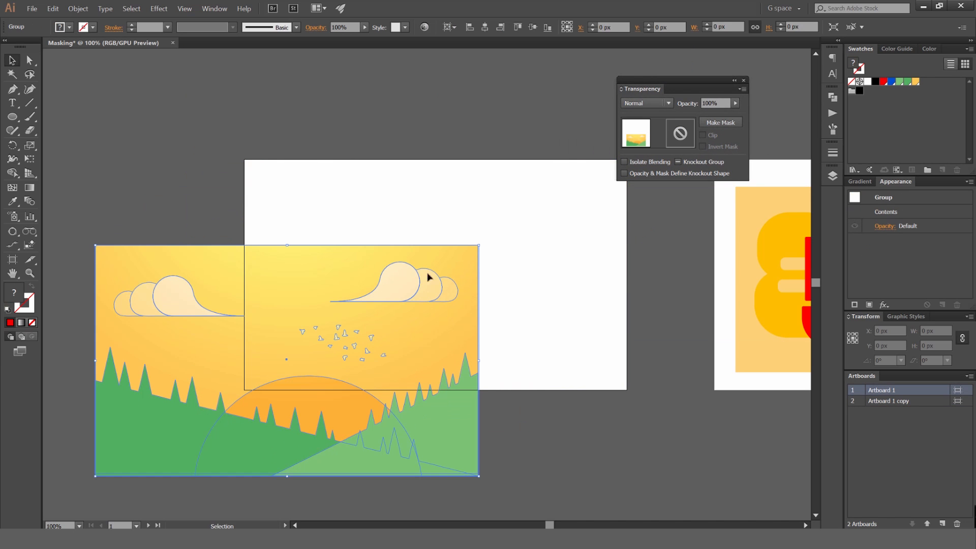
pyautogui.hotkey('ctrl', 'z')
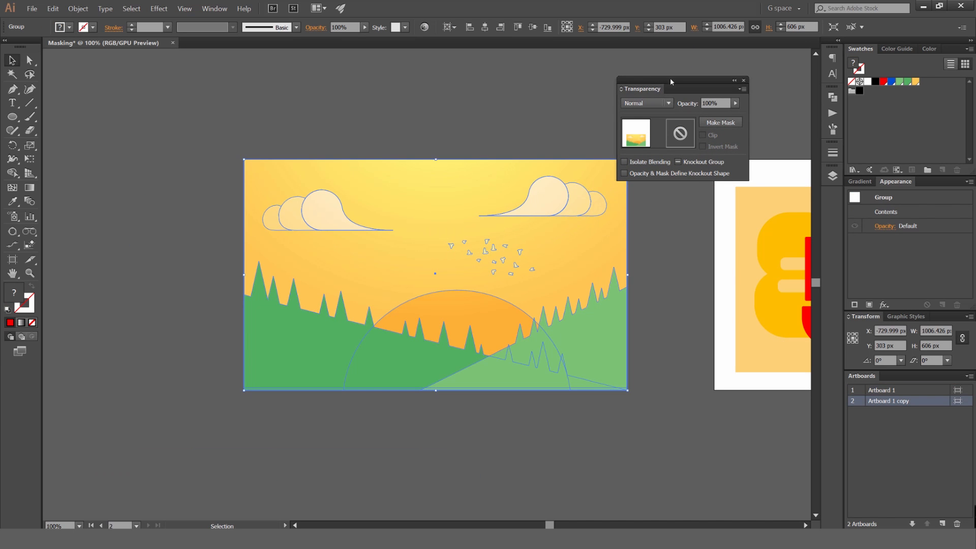
pyautogui.moveTo(670, 81); pyautogui.dragTo(629, 106)
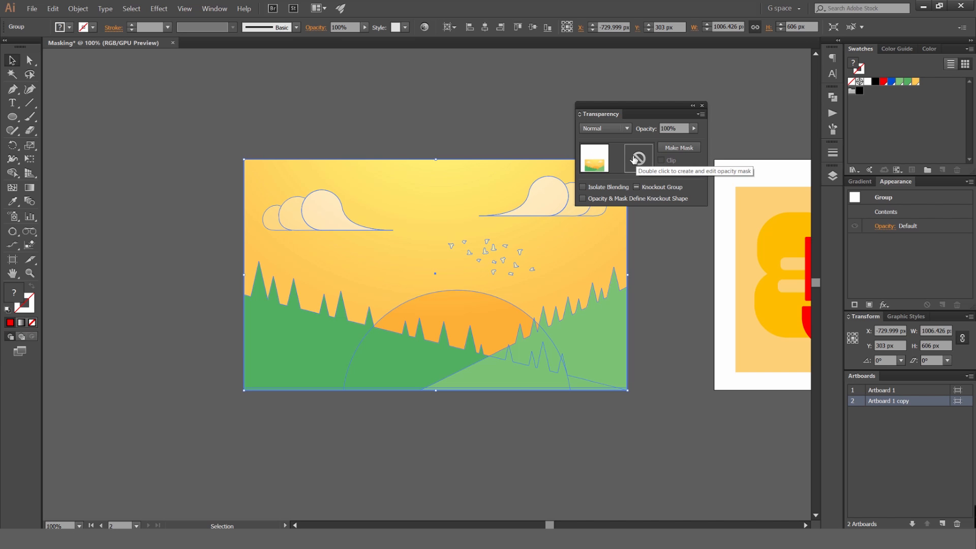
pyautogui.moveTo(456, 127); pyautogui.dragTo(405, 125)
pyautogui.scroll(1, 428, 205)
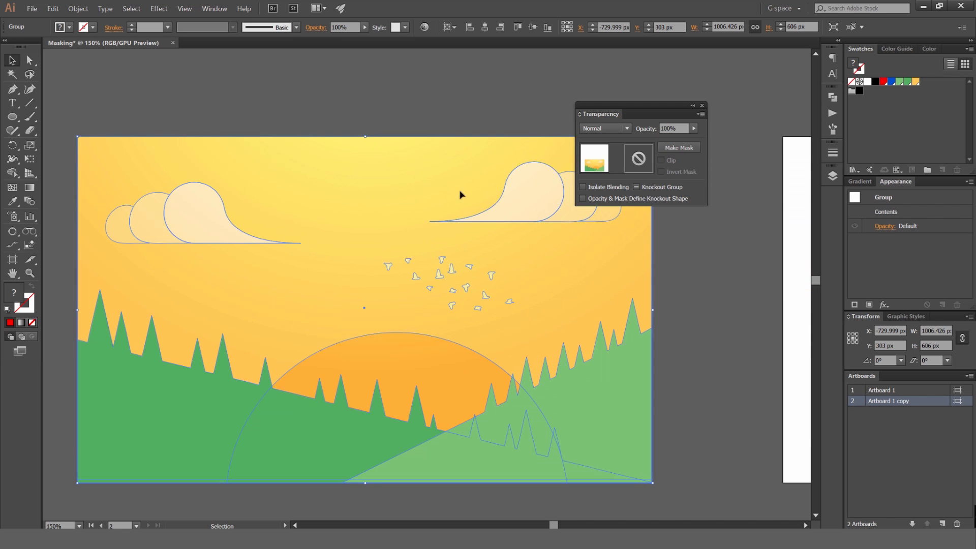
pyautogui.moveTo(438, 197); pyautogui.dragTo(461, 160)
pyautogui.click(679, 148)
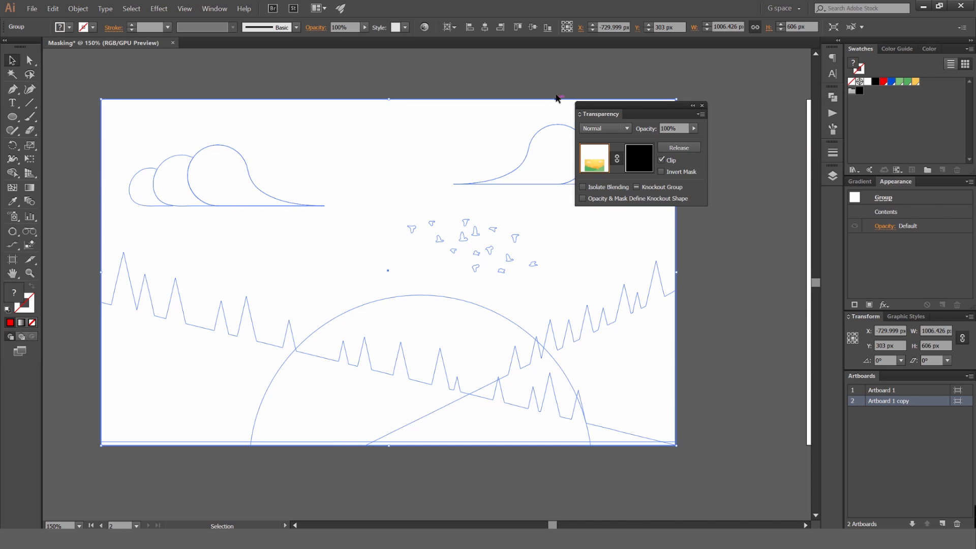
# - Draw a circle about 628 px in diameter inside the landscape's opacity mask and fill it white
pyautogui.click(507, 76)
pyautogui.click(504, 112)
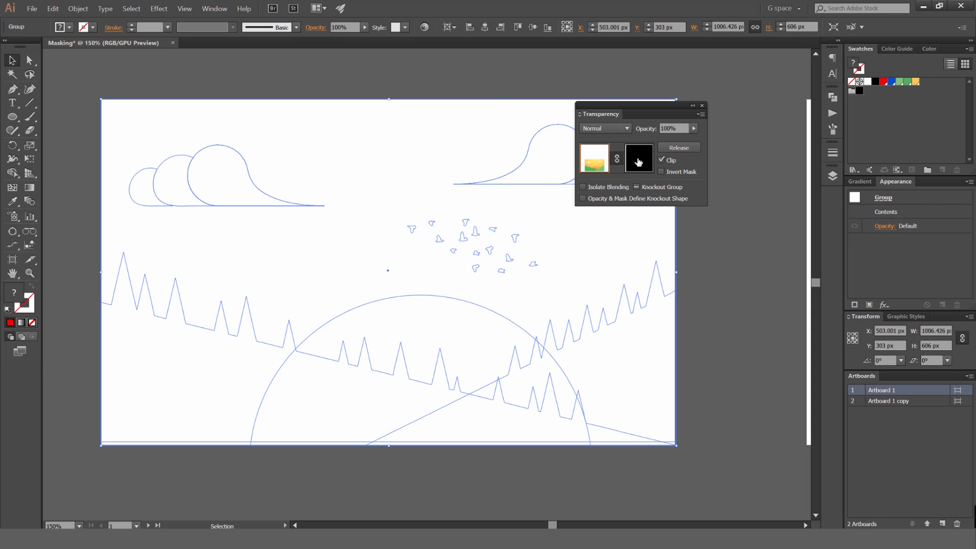
pyautogui.moveTo(522, 73); pyautogui.dragTo(487, 75)
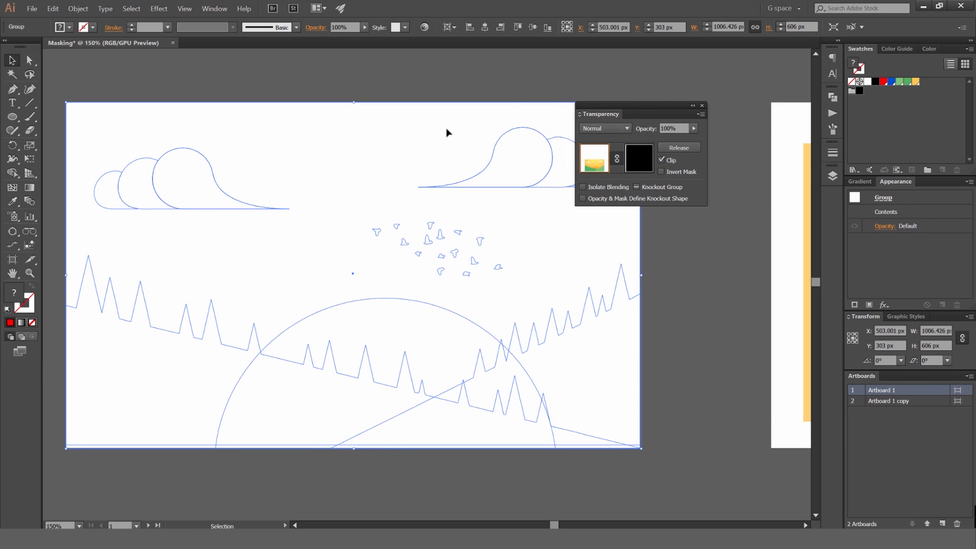
pyautogui.click(641, 163)
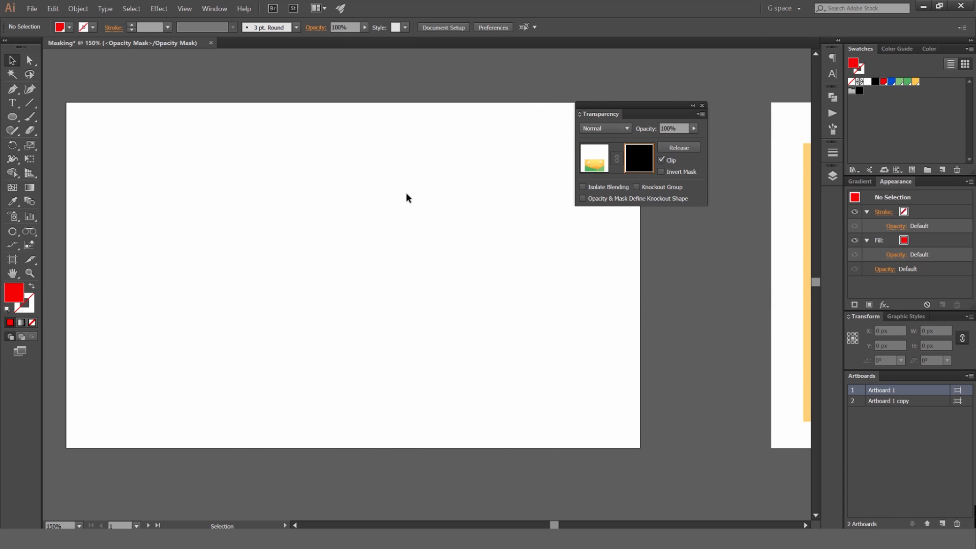
pyautogui.click(16, 120)
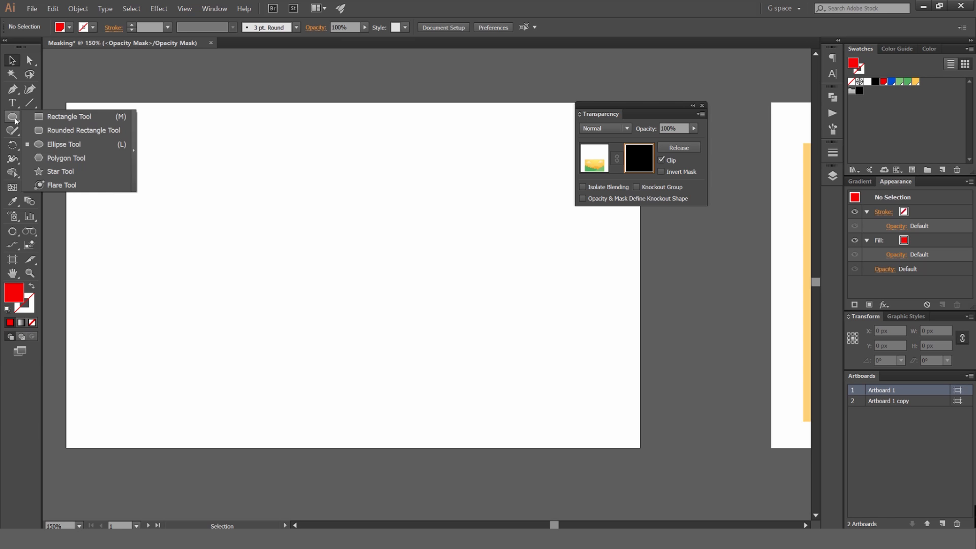
pyautogui.click(61, 145)
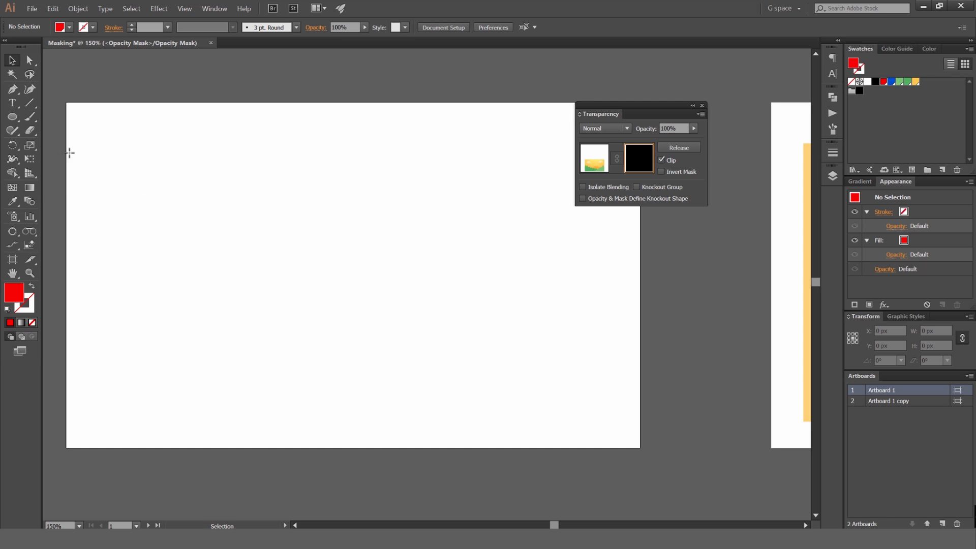
pyautogui.moveTo(361, 255); pyautogui.dragTo(540, 394)
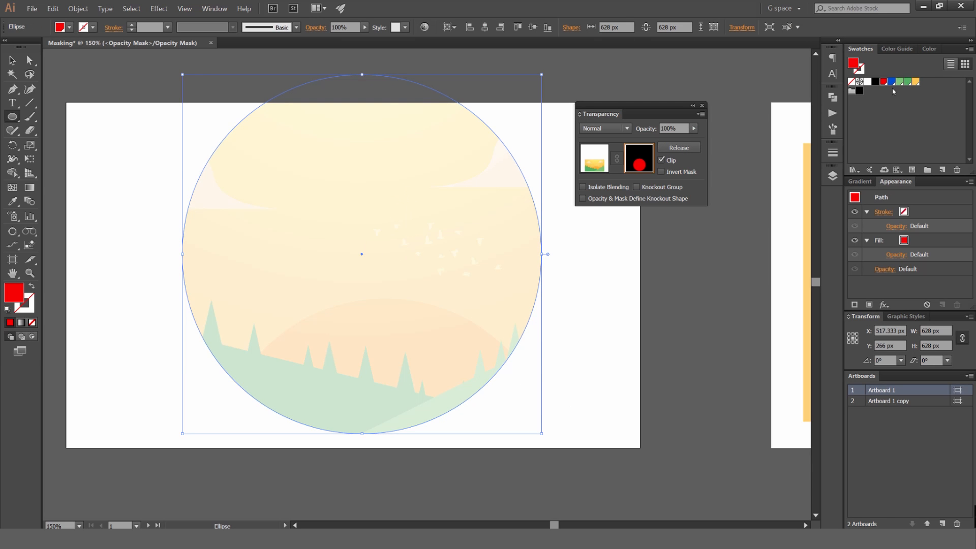
pyautogui.click(867, 82)
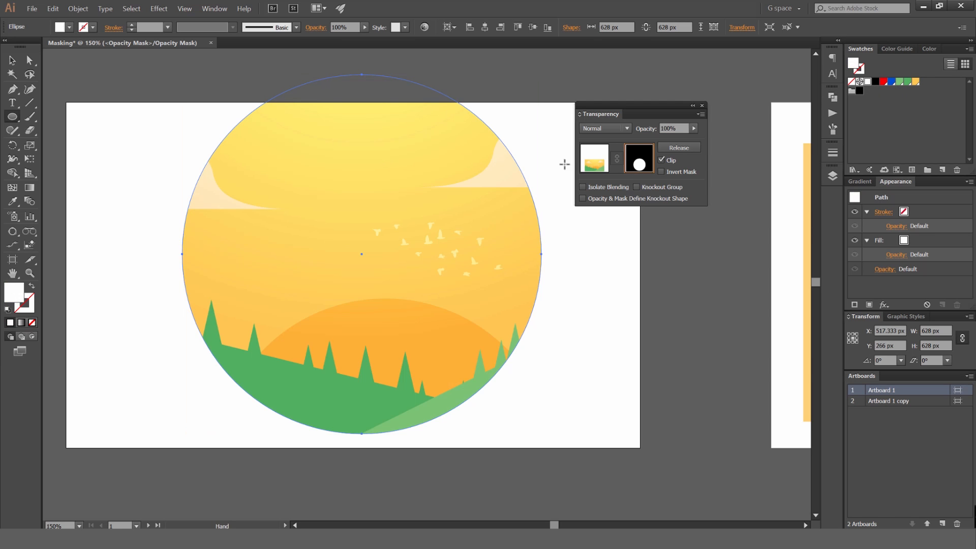
# - Shrink the mask circle to about 293 px and place it slightly below the centre of the landscape
pyautogui.hotkey('ctrl', '-')
pyautogui.hotkey('ctrl', '-')
pyautogui.press('v')
pyautogui.moveTo(459, 139); pyautogui.dragTo(378, 151)
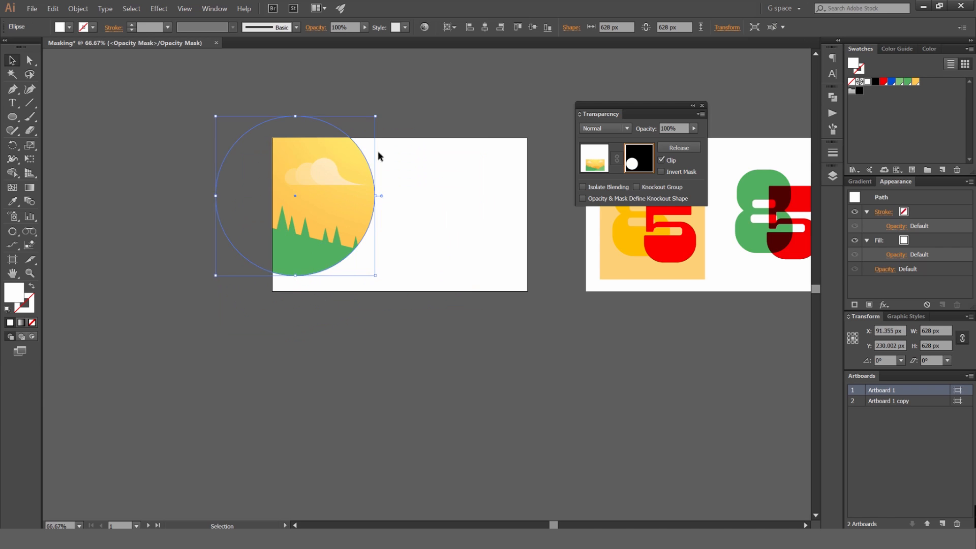
pyautogui.moveTo(374, 118); pyautogui.dragTo(332, 158)
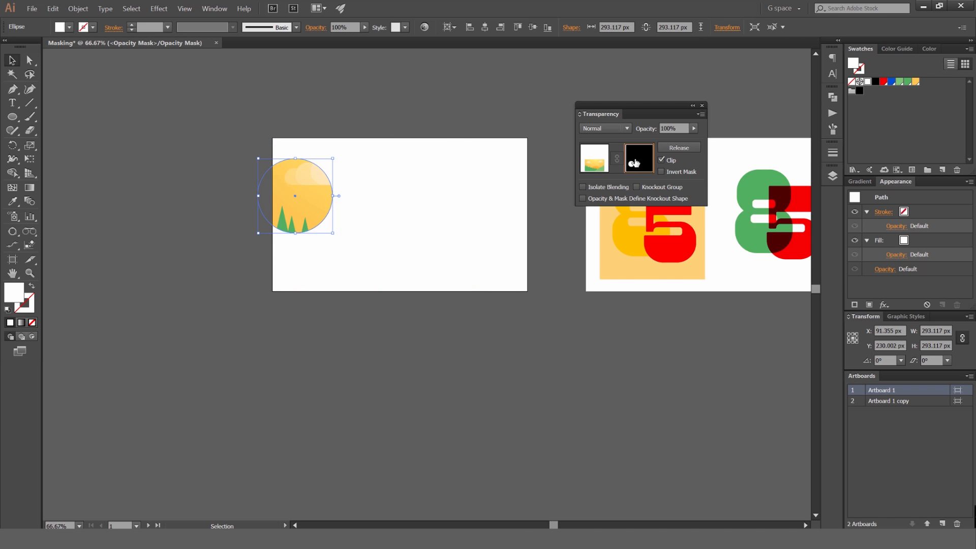
pyautogui.moveTo(324, 197); pyautogui.dragTo(403, 198)
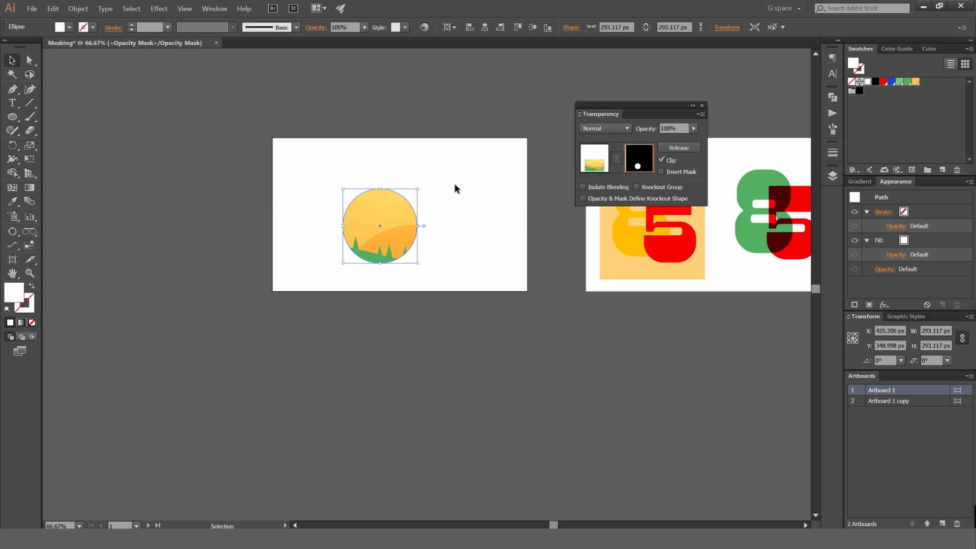
# - Add three more white circles to the opacity mask, about 330 px, 256 px and 703 px in diameter
pyautogui.click(453, 184)
pyautogui.press('l')
pyautogui.moveTo(463, 189); pyautogui.dragTo(504, 213)
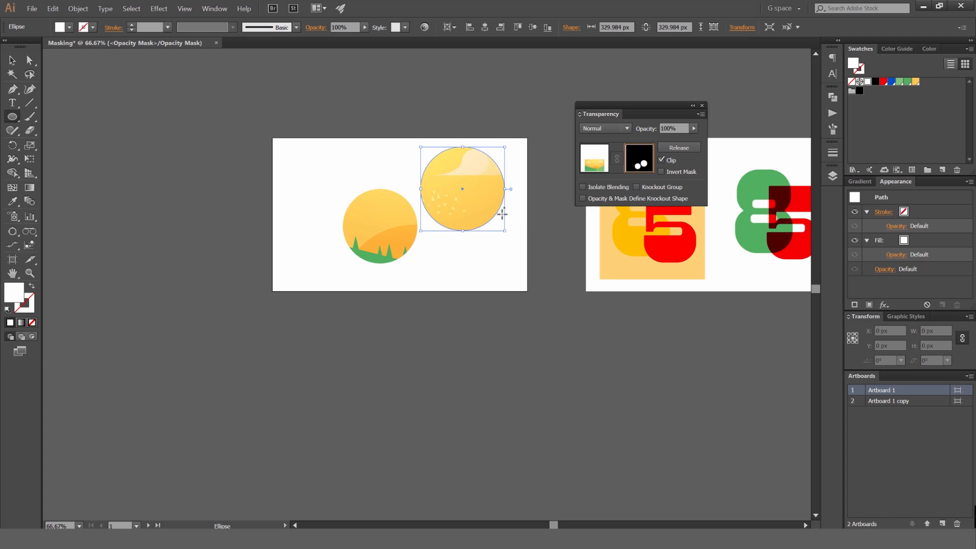
pyautogui.moveTo(462, 243); pyautogui.dragTo(495, 270)
pyautogui.moveTo(273, 146); pyautogui.dragTo(362, 190)
pyautogui.press('v')
pyautogui.click(419, 120)
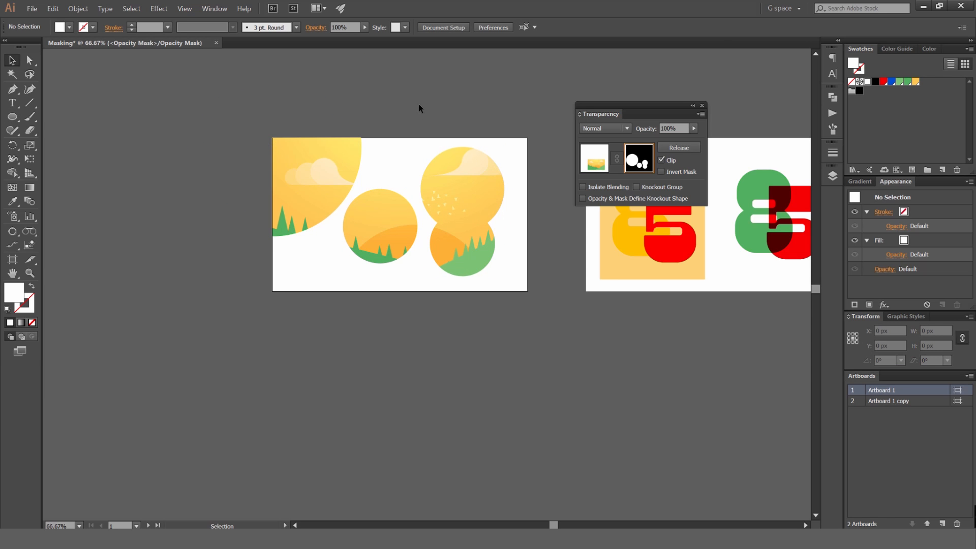
# - Delete the three additional circles from the opacity mask, keeping only the original one
pyautogui.click(361, 147)
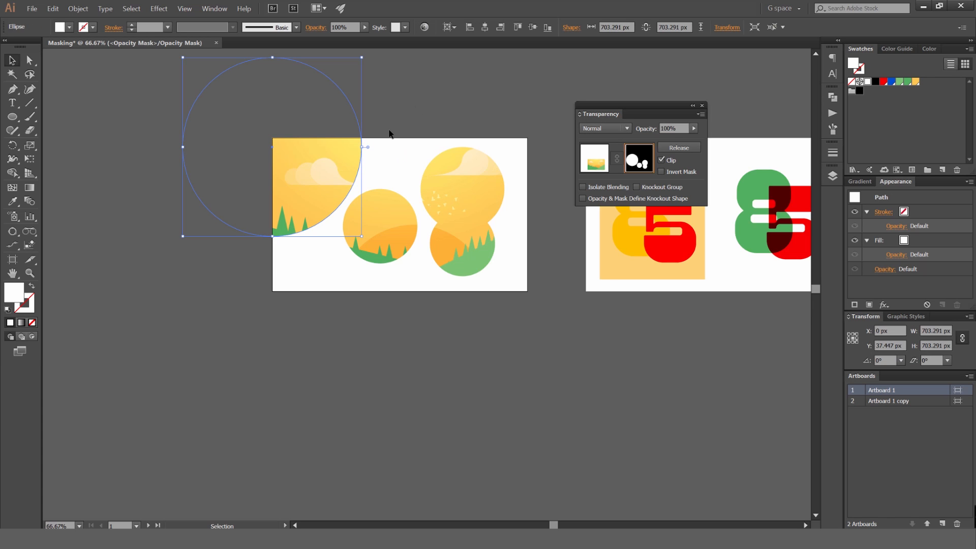
pyautogui.press('Delete')
pyautogui.click(465, 175)
pyautogui.press('Delete')
pyautogui.click(466, 240)
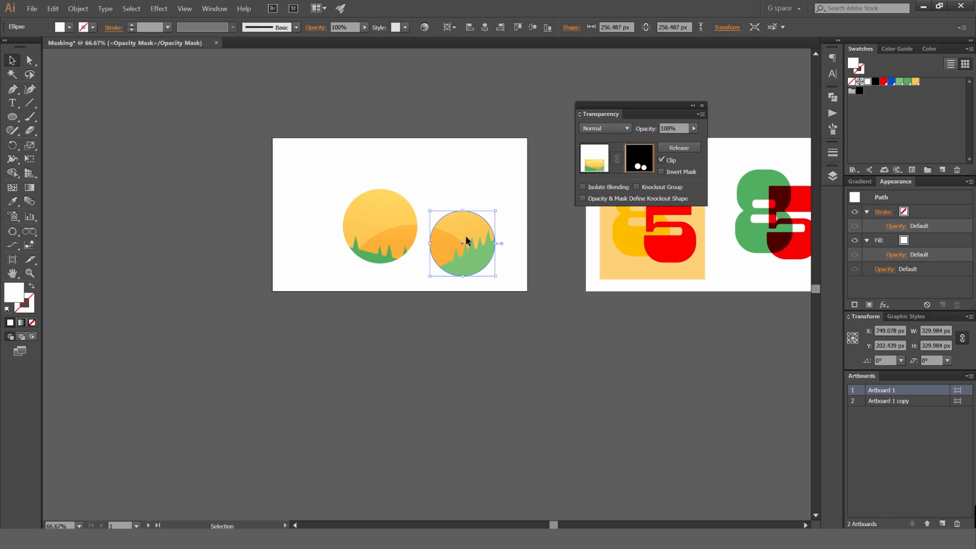
# - Resize the remaining mask circle to about 512 px and position it over the middle of the landscape
pyautogui.moveTo(466, 239); pyautogui.dragTo(384, 222)
pyautogui.moveTo(413, 193); pyautogui.dragTo(524, 82)
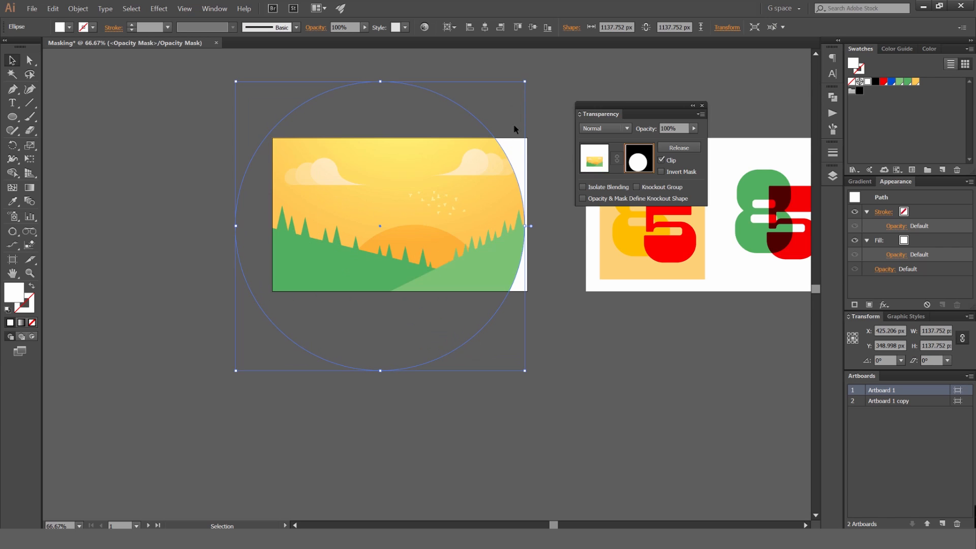
pyautogui.click(499, 97)
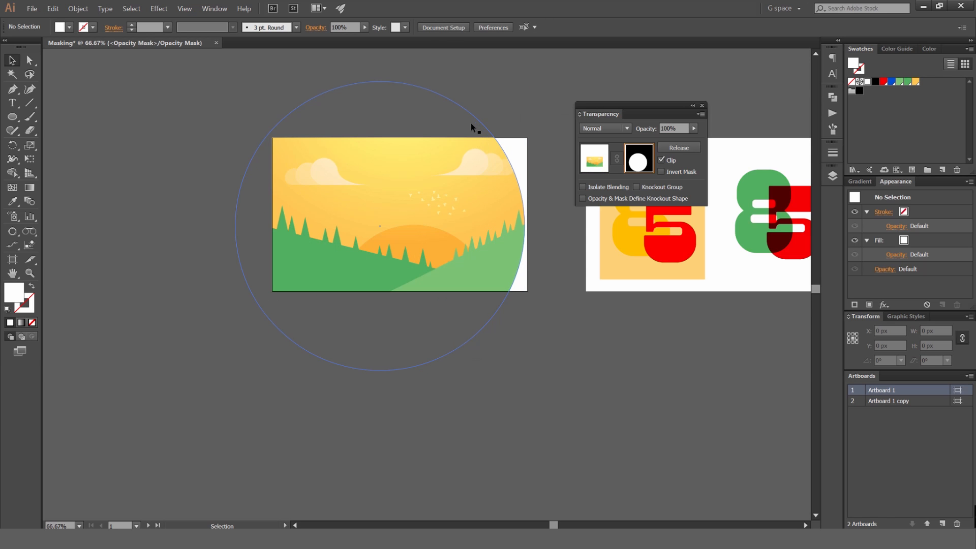
pyautogui.click(462, 118)
pyautogui.moveTo(525, 82); pyautogui.dragTo(445, 99)
pyautogui.moveTo(414, 197); pyautogui.dragTo(439, 185)
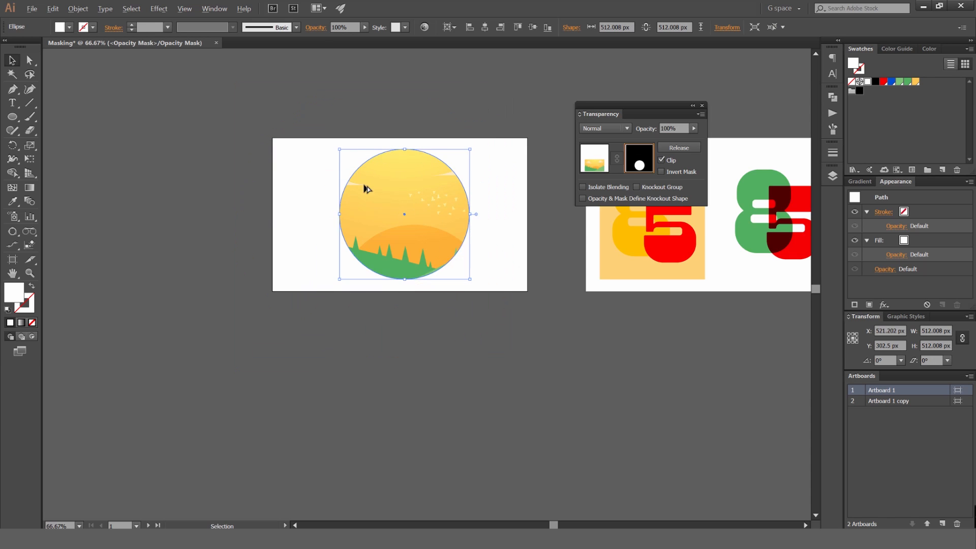
# - Invert the opacity mask and turn off its Clip option
pyautogui.hotkey('ctrl', '1')
pyautogui.click(662, 172)
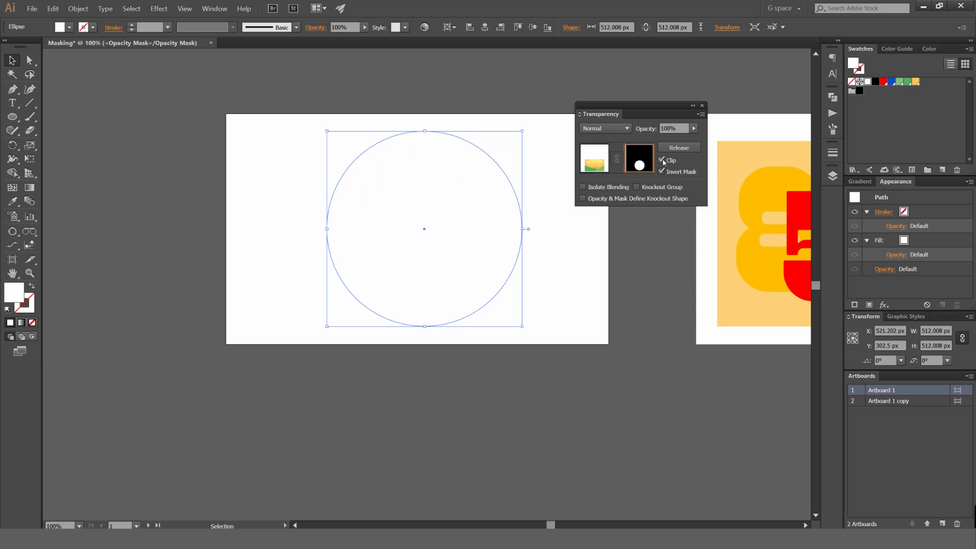
pyautogui.click(662, 160)
pyautogui.click(496, 71)
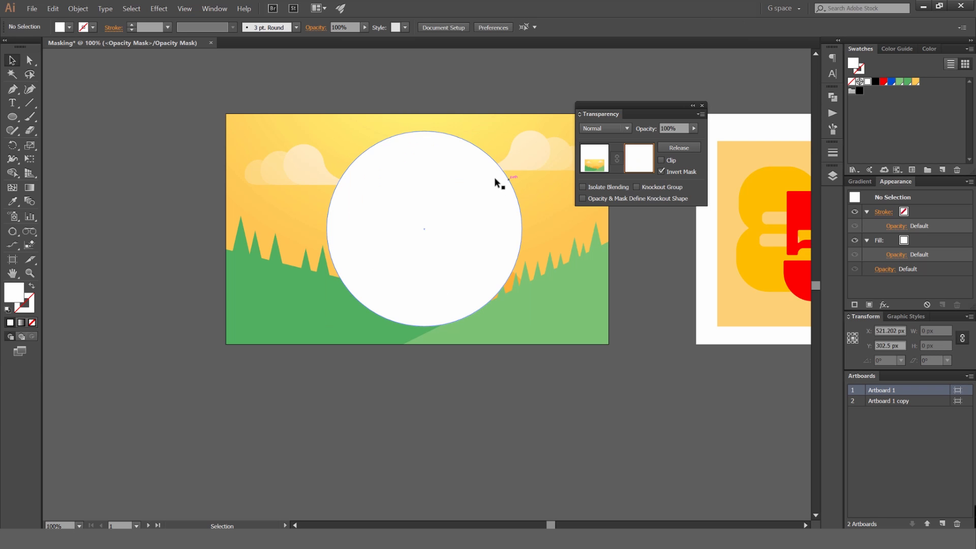
# - Shrink the mask circle about its centre to about 390 px and release the opacity mask
pyautogui.click(456, 192)
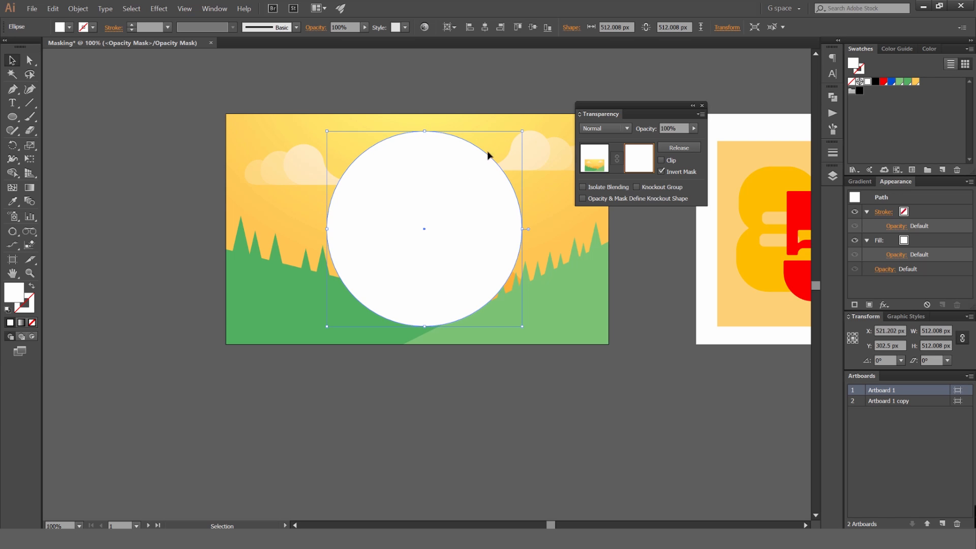
pyautogui.scroll(2, 277, 177)
pyautogui.scroll(-1, 373, 172)
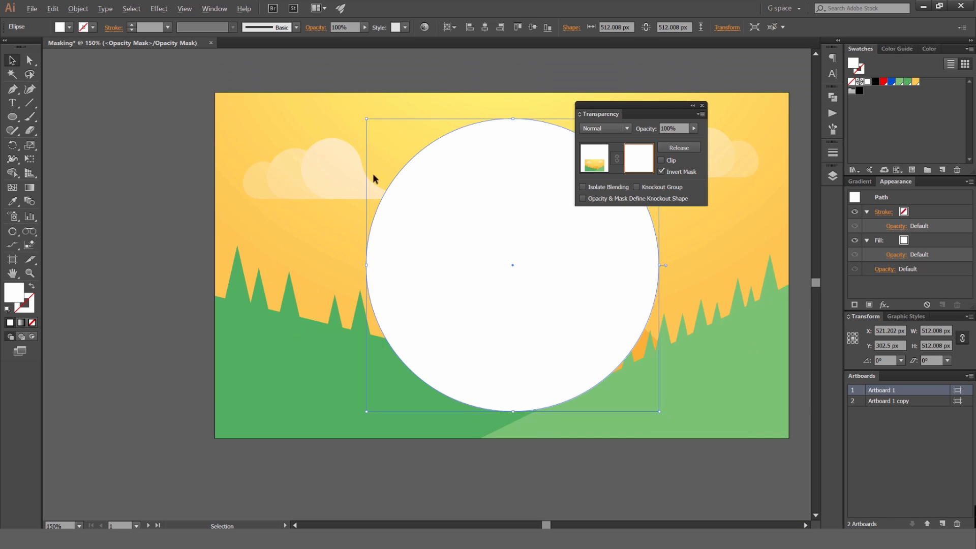
pyautogui.hscroll(3, 342, 189)
pyautogui.scroll(-2, 370, 218)
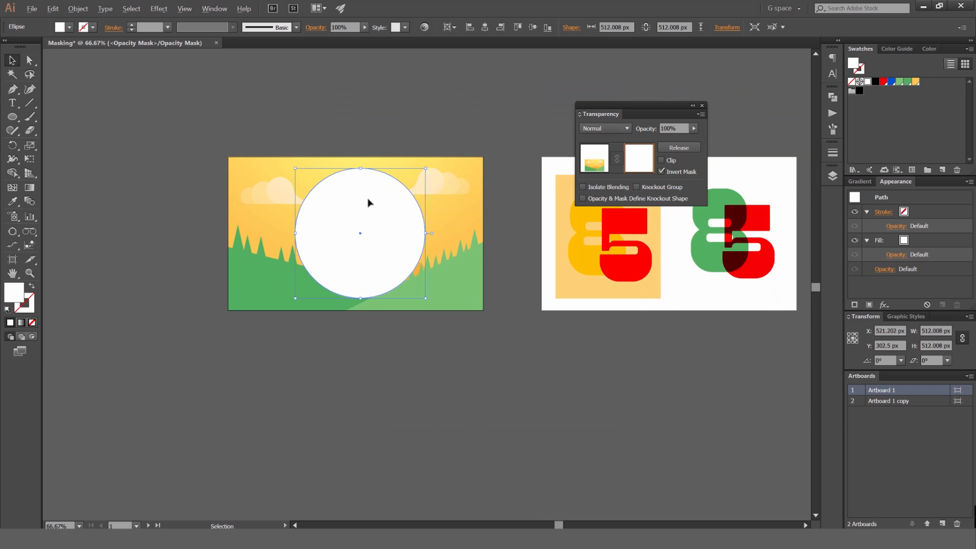
pyautogui.moveTo(427, 168); pyautogui.dragTo(411, 184)
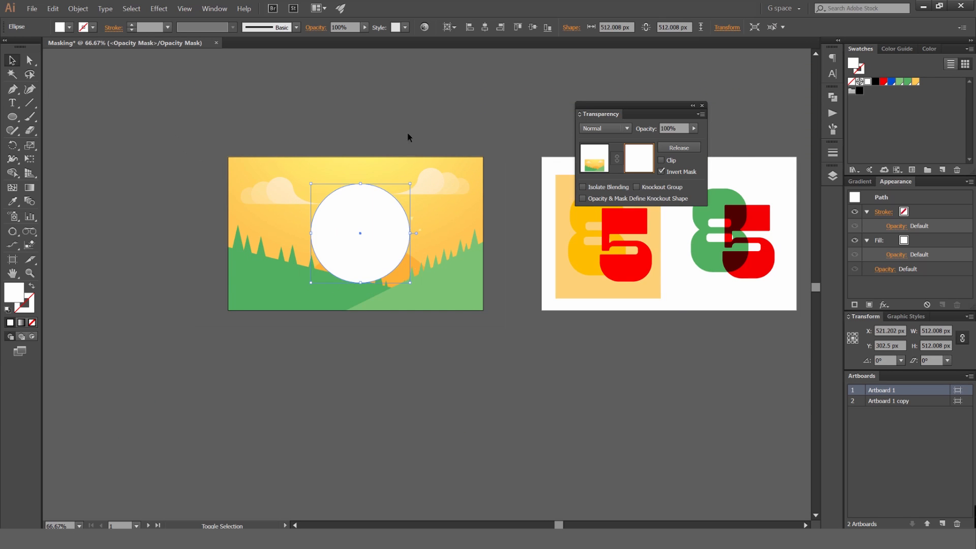
pyautogui.click(679, 147)
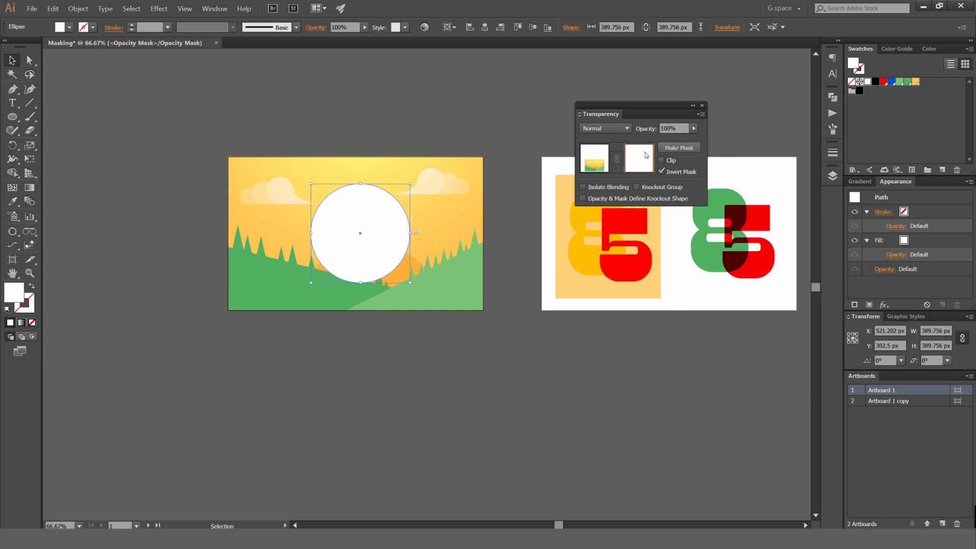
# - Move the released white circle off the landscape illustration and delete it
pyautogui.click(372, 96)
pyautogui.click(381, 228)
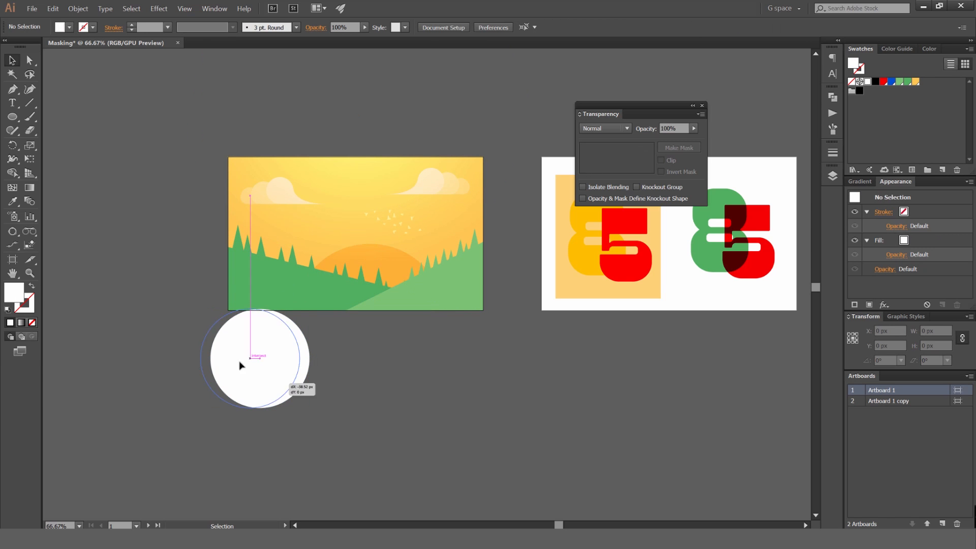
pyautogui.moveTo(241, 364); pyautogui.dragTo(143, 298)
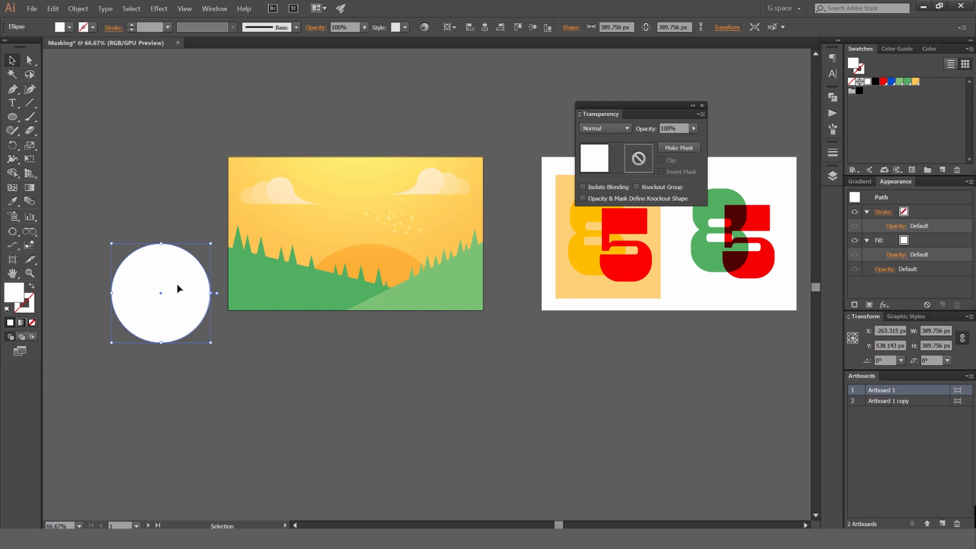
pyautogui.press('Delete')
pyautogui.click(377, 208)
pyautogui.moveTo(379, 130); pyautogui.dragTo(441, 149)
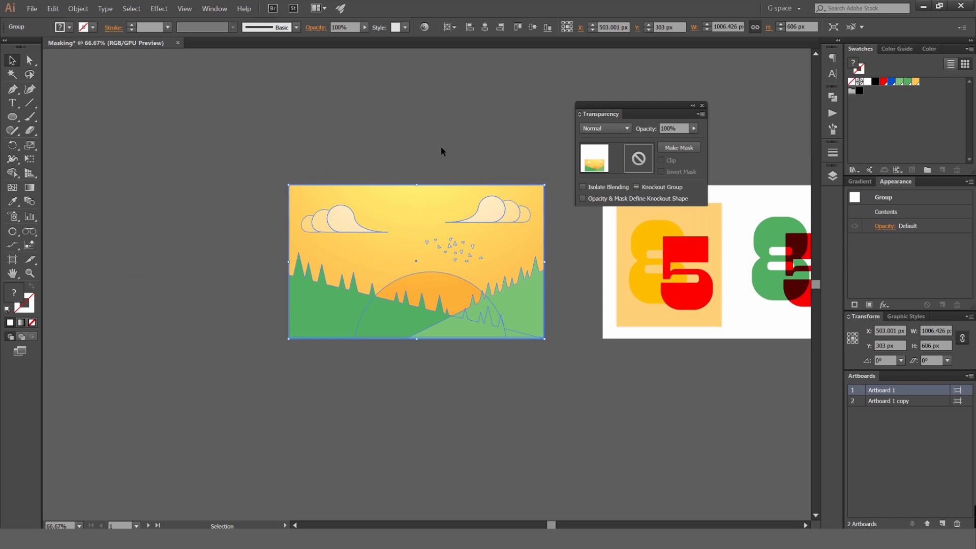
pyautogui.click(495, 145)
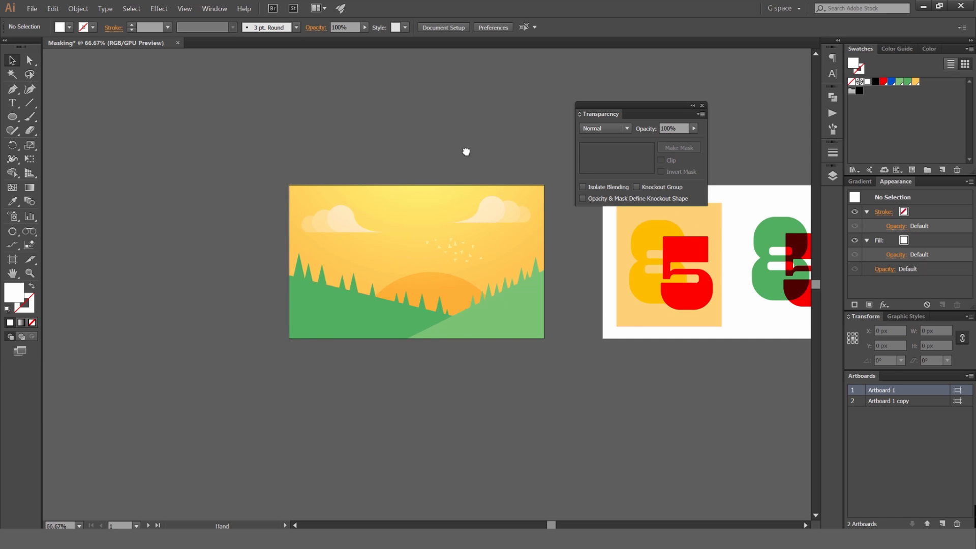
# - Examine the available blending modes alongside the numeral artwork on the second artboard
pyautogui.moveTo(466, 152); pyautogui.dragTo(392, 161)
pyautogui.scroll(1, 437, 209)
pyautogui.moveTo(499, 221); pyautogui.dragTo(458, 168)
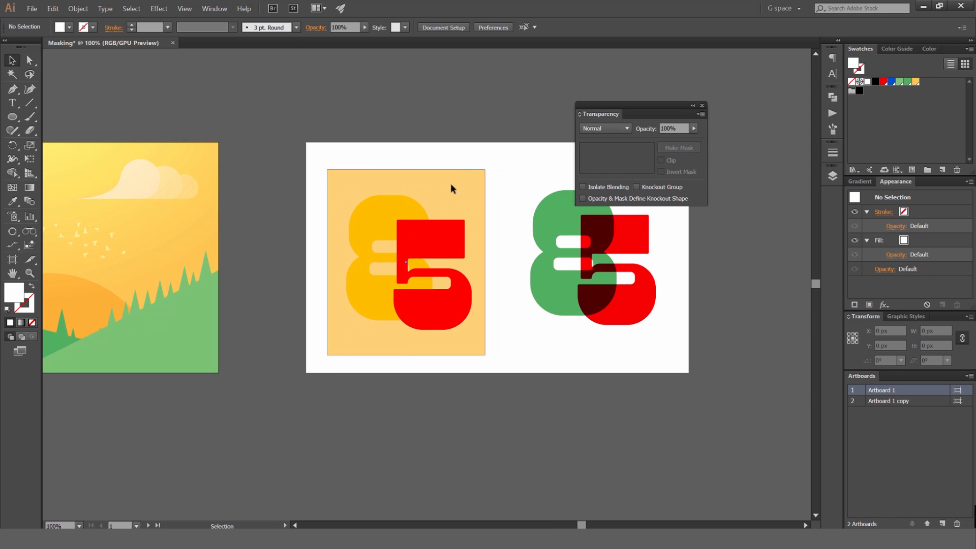
pyautogui.click(450, 184)
pyautogui.click(466, 138)
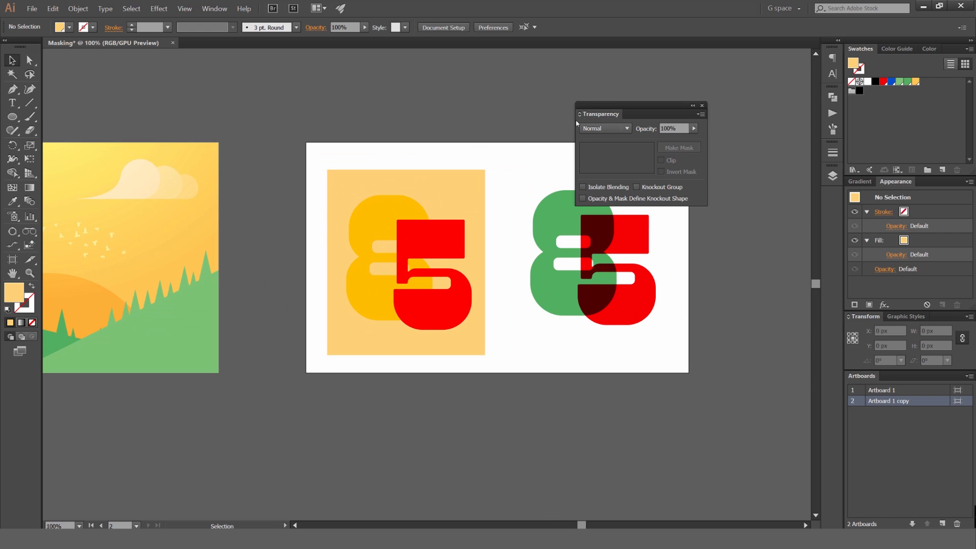
pyautogui.moveTo(631, 107); pyautogui.dragTo(567, 109)
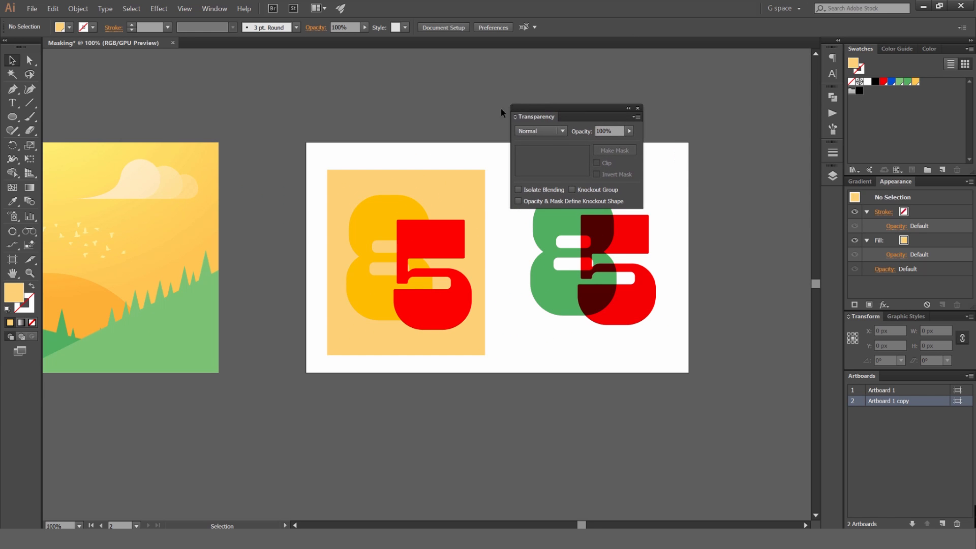
pyautogui.click(540, 130)
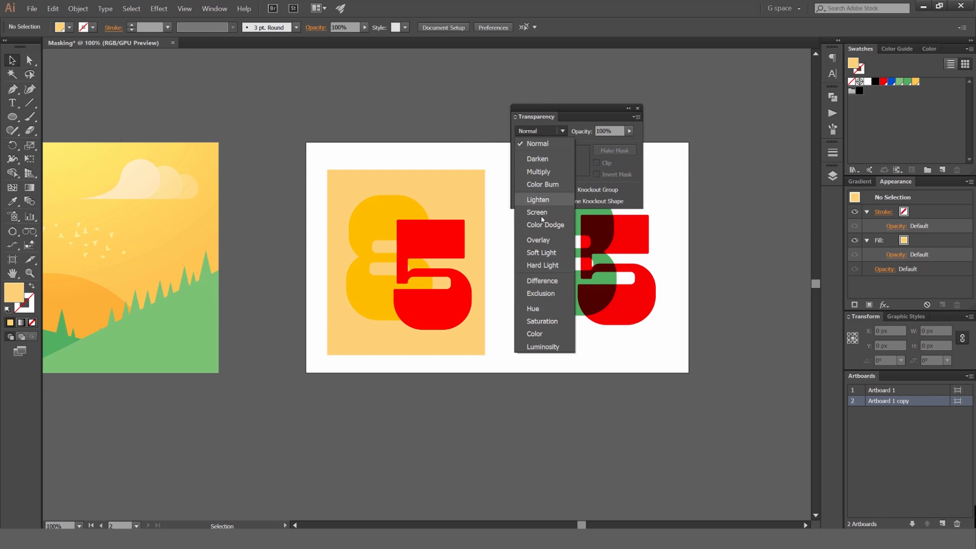
pyautogui.click(480, 133)
pyautogui.moveTo(566, 112); pyautogui.dragTo(555, 72)
pyautogui.scroll(1, 426, 231)
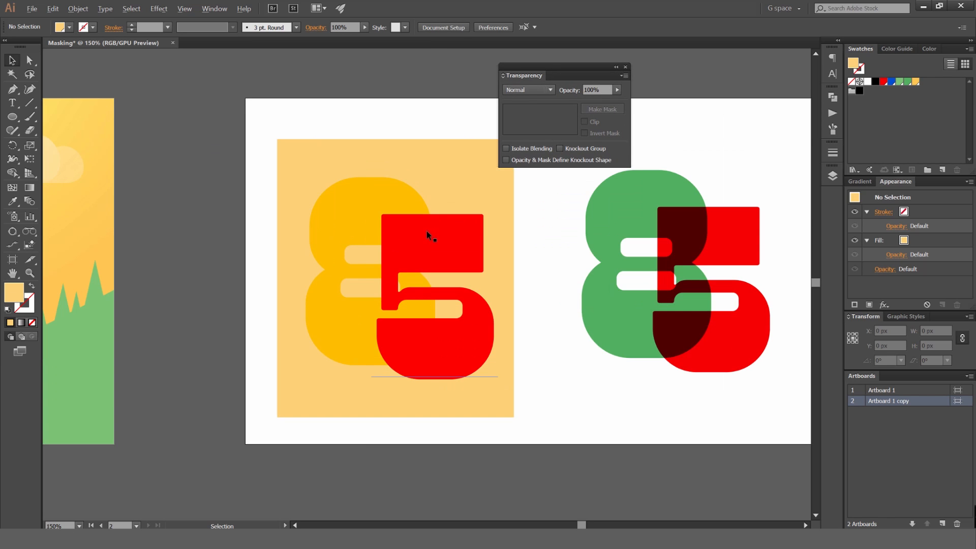
# - Inspect the blending mode and transparency options of the 5 and the 8 on the orange rectangle
pyautogui.click(425, 231)
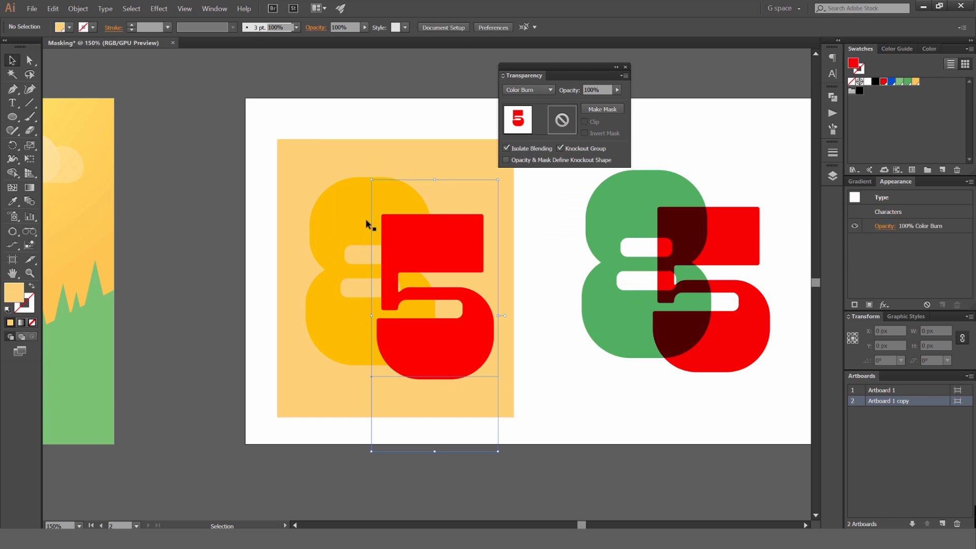
pyautogui.click(651, 99)
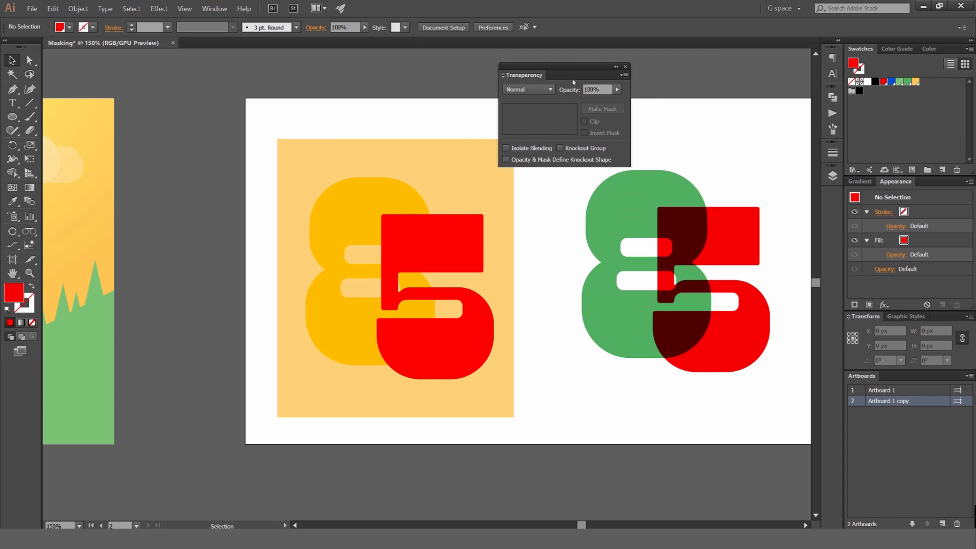
pyautogui.moveTo(571, 71); pyautogui.dragTo(654, 70)
pyautogui.hscroll(-2, 506, 119)
pyautogui.scroll(-1, 506, 119)
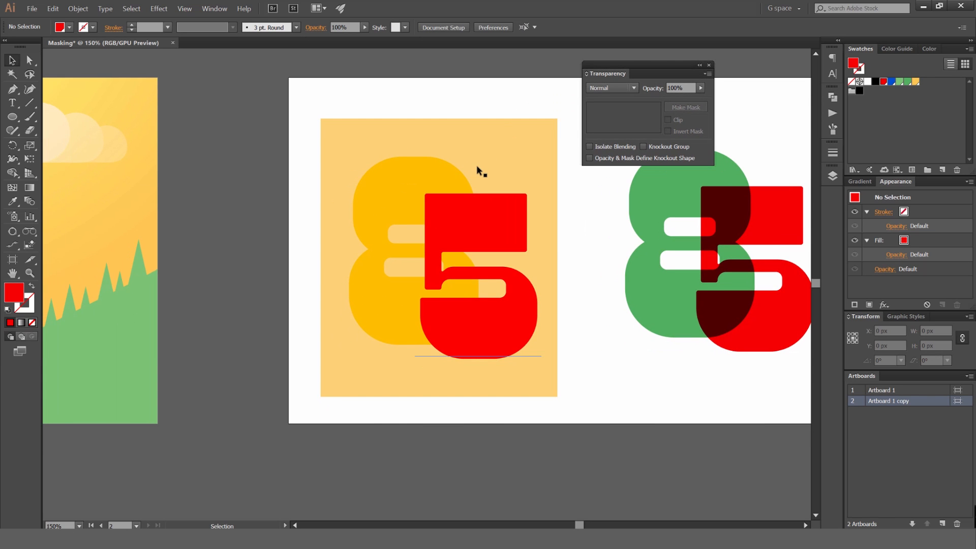
pyautogui.click(456, 219)
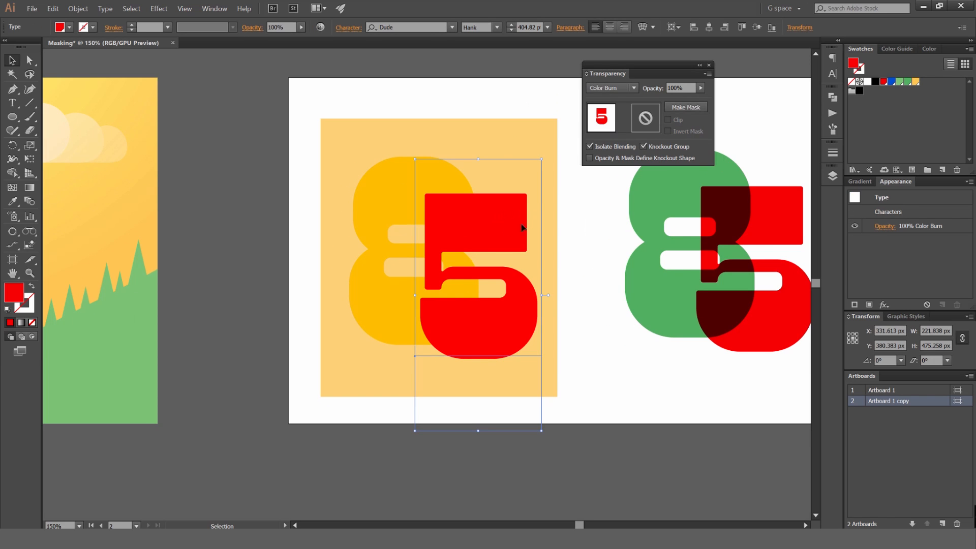
pyautogui.click(387, 190)
pyautogui.click(504, 233)
pyautogui.click(390, 181)
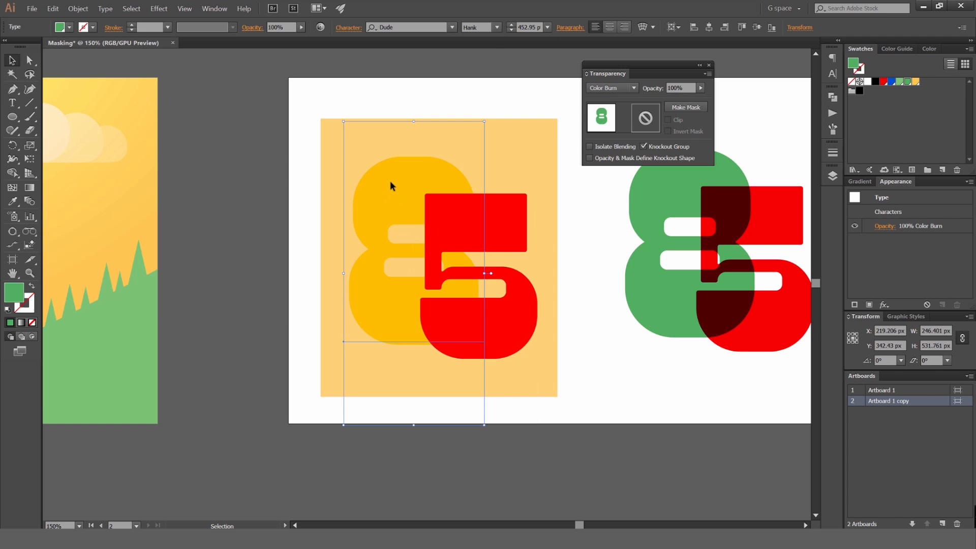
pyautogui.click(454, 214)
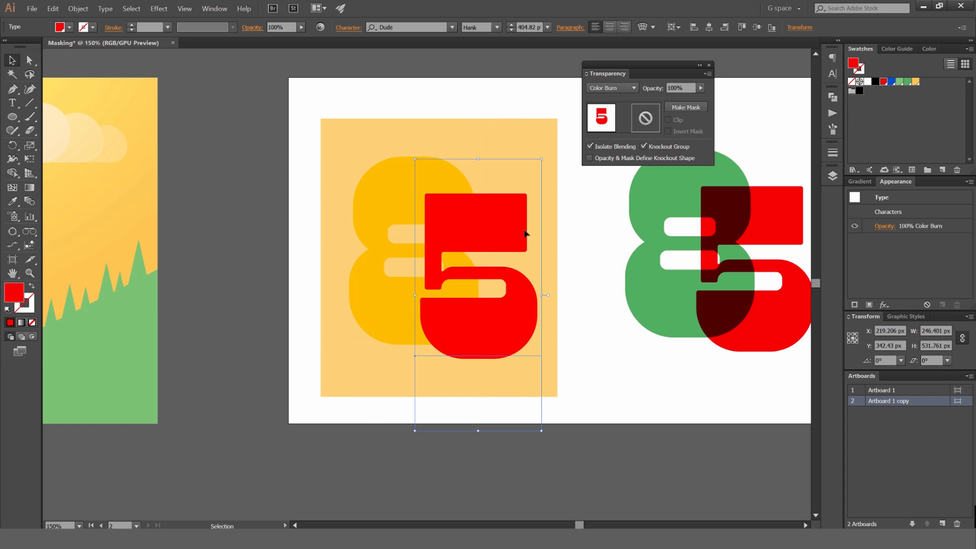
pyautogui.click(574, 225)
pyautogui.moveTo(578, 197); pyautogui.dragTo(545, 207)
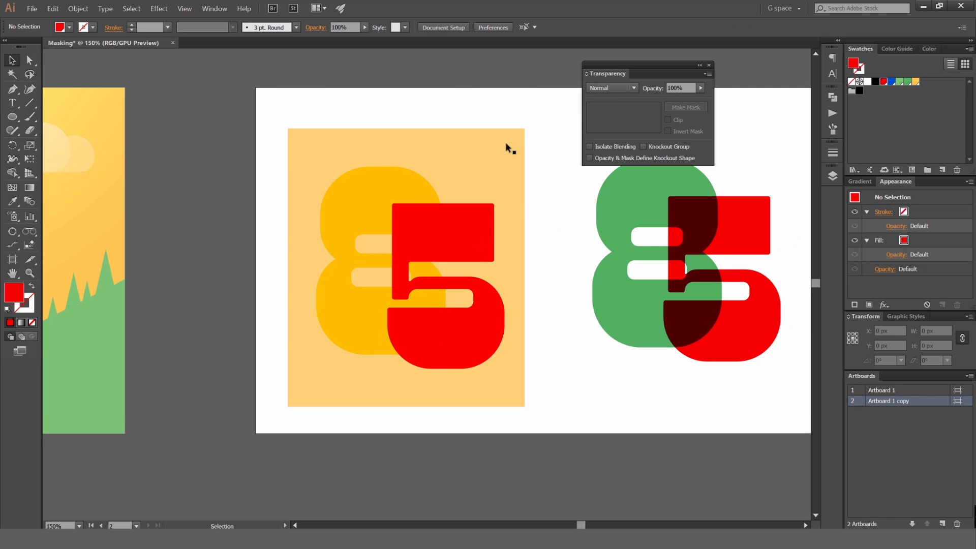
pyautogui.click(390, 199)
pyautogui.click(453, 246)
pyautogui.click(397, 234)
pyautogui.click(407, 224)
pyautogui.click(392, 224)
# - Group the 5 and the 8 on the orange rectangle and turn on Isolate Blending for the group
pyautogui.click(451, 240)
pyautogui.keyDown('shift'); pyautogui.click(355, 211); pyautogui.keyUp('shift')
pyautogui.press('a')
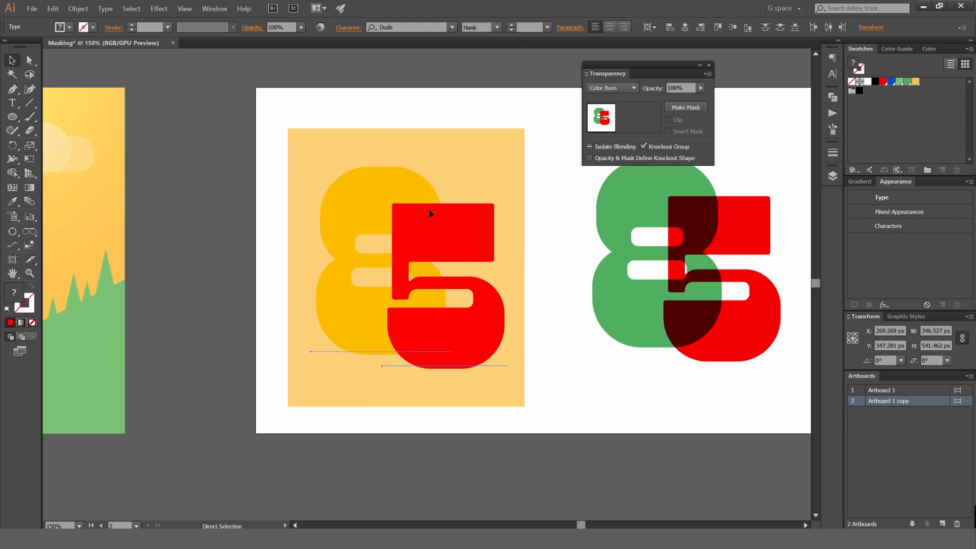
pyautogui.press('v')
pyautogui.hotkey('ctrl', 'g')
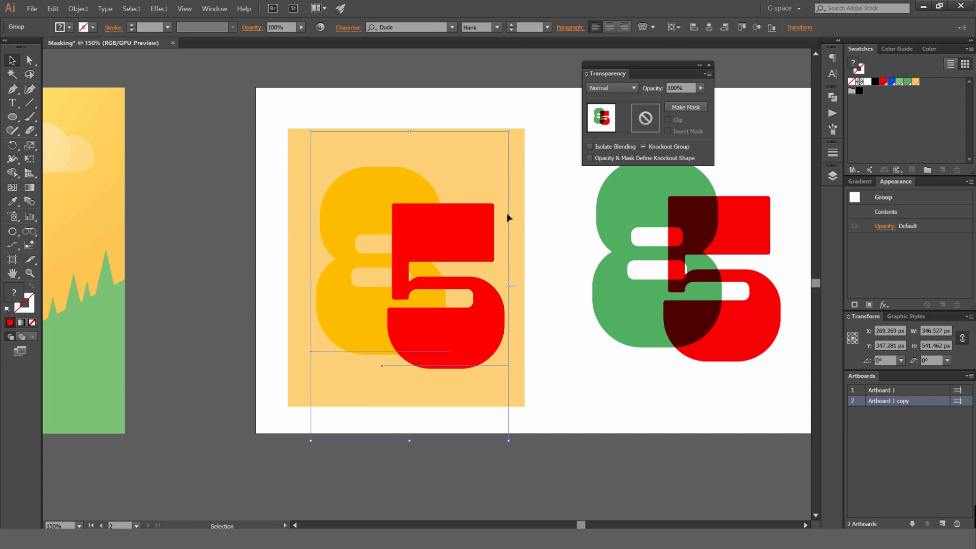
pyautogui.click(590, 147)
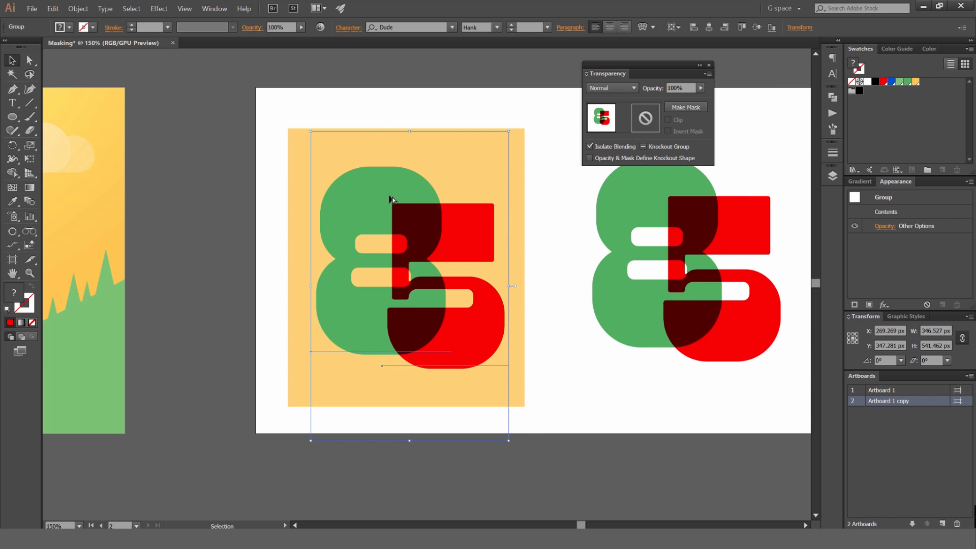
# - Examine the individual transparency settings of the 5 and the 8 inside the isolated group
pyautogui.scroll(1, 400, 216)
pyautogui.press('a')
pyautogui.click(502, 248)
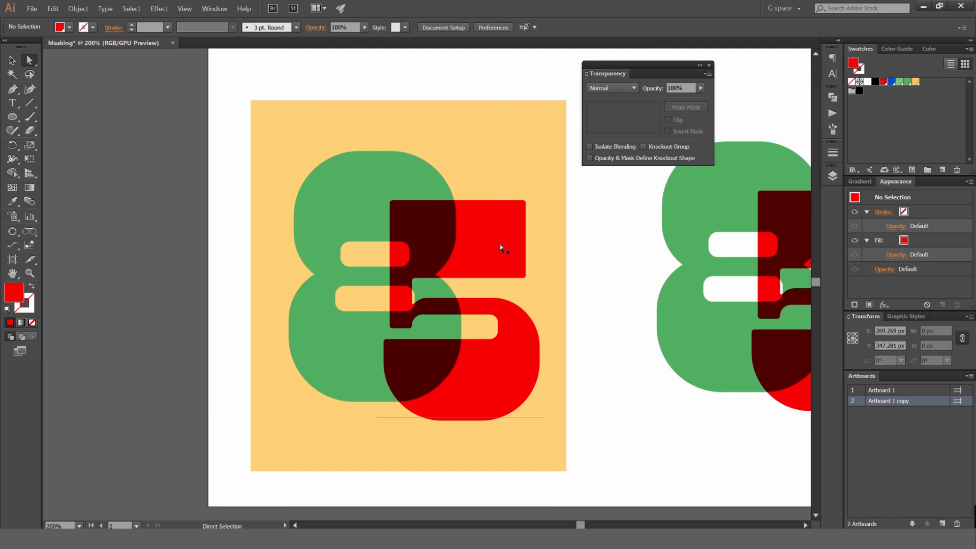
pyautogui.click(369, 192)
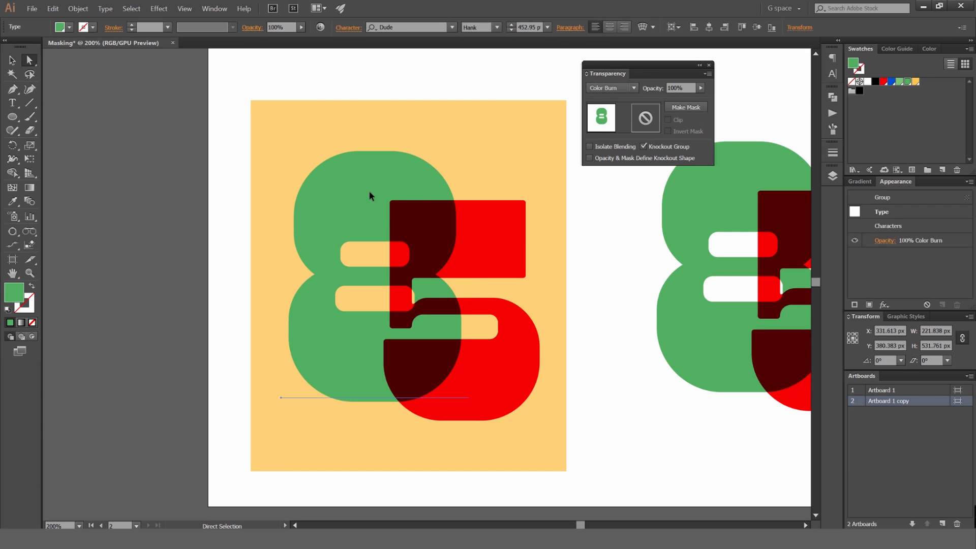
pyautogui.click(449, 235)
pyautogui.press('v')
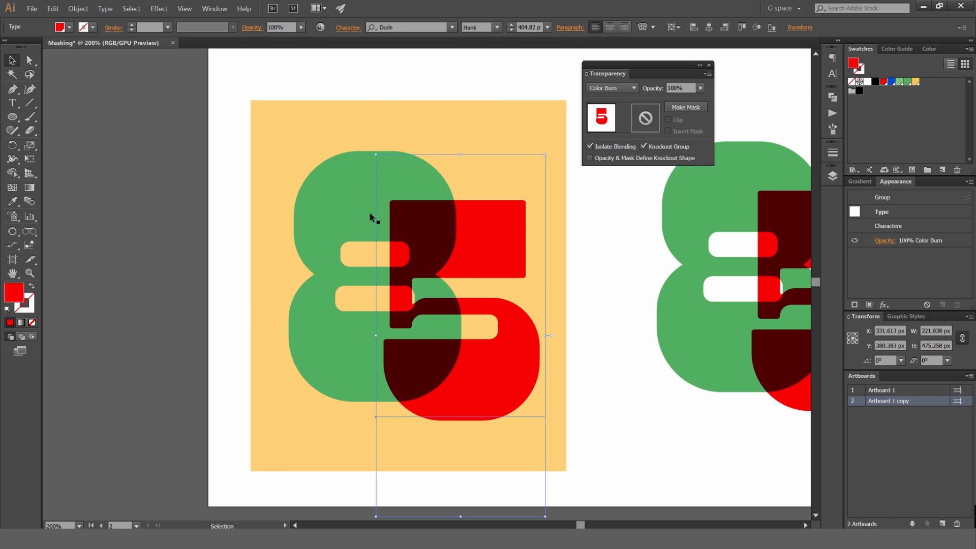
# - Turn Isolate Blending off for the grouped numerals on the orange rectangle, compare the overlap, and turn it back on
pyautogui.click(603, 221)
pyautogui.click(510, 232)
pyautogui.click(599, 147)
pyautogui.scroll(-1, 538, 219)
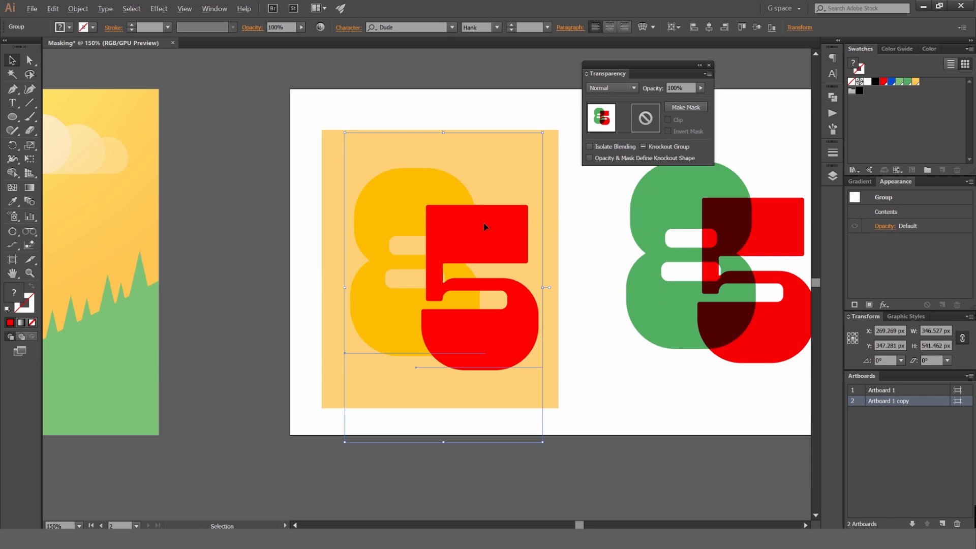
pyautogui.scroll(2, 463, 219)
pyautogui.moveTo(269, 120); pyautogui.dragTo(308, 191)
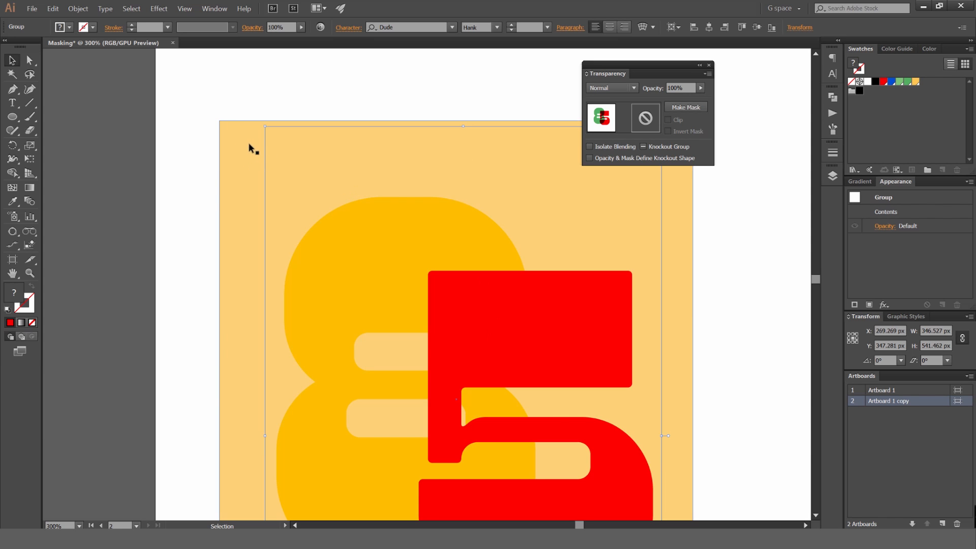
pyautogui.scroll(-2, 248, 145)
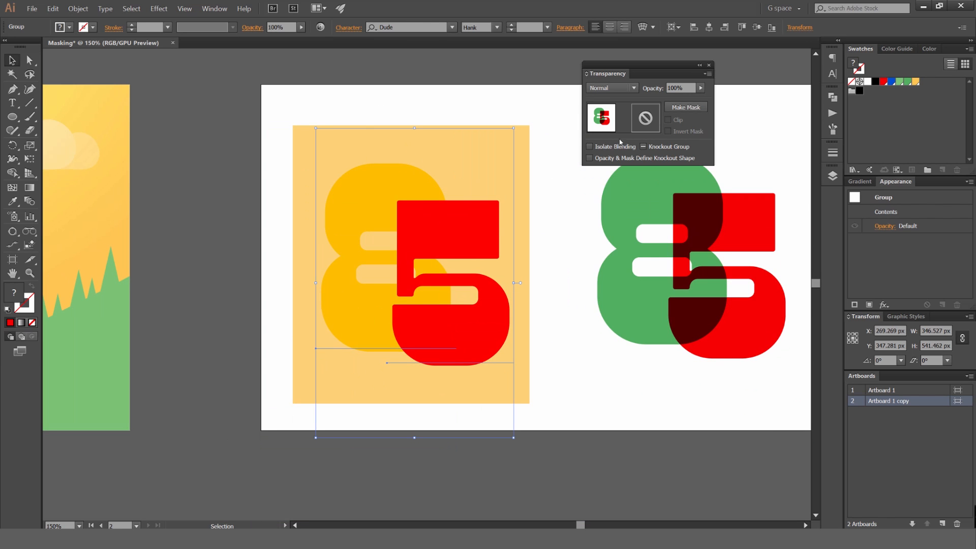
pyautogui.click(589, 146)
pyautogui.click(569, 173)
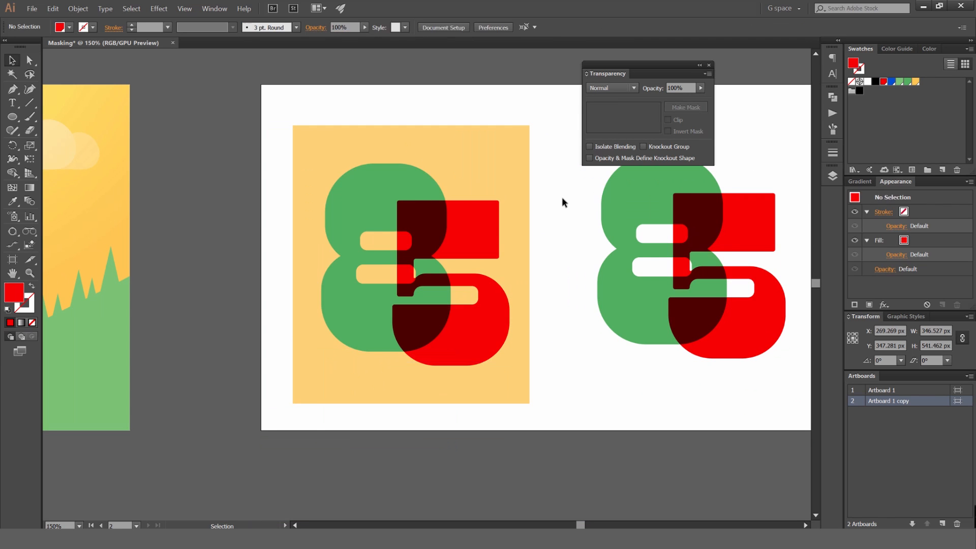
pyautogui.click(510, 201)
# - Inspect the grouped numerals on the white background, including the blending mode of their red 5
pyautogui.moveTo(568, 183); pyautogui.dragTo(435, 189)
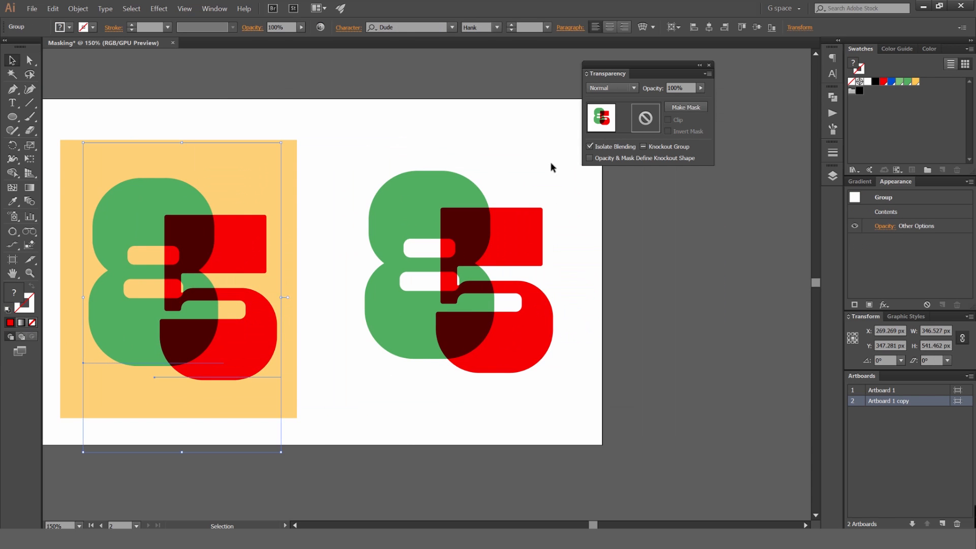
pyautogui.click(421, 304)
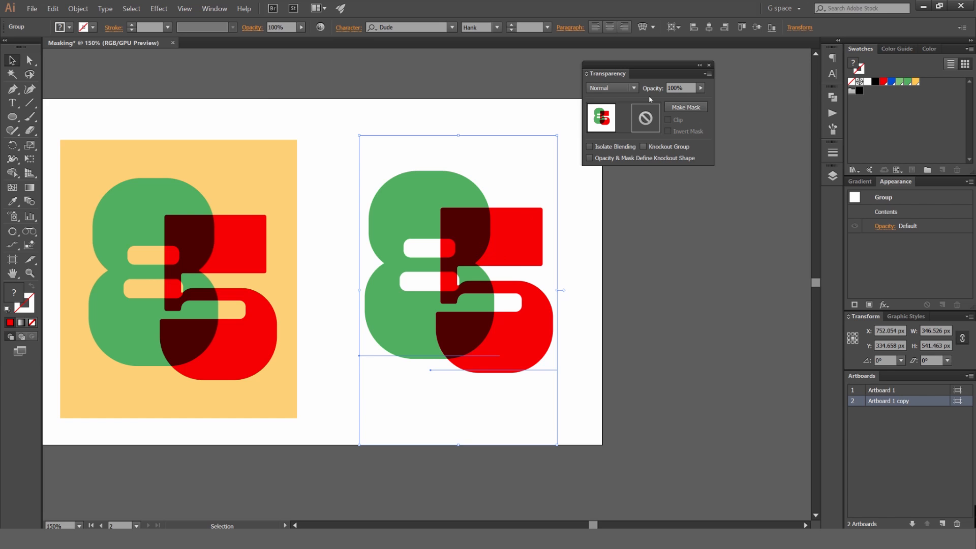
pyautogui.moveTo(650, 65); pyautogui.dragTo(690, 110)
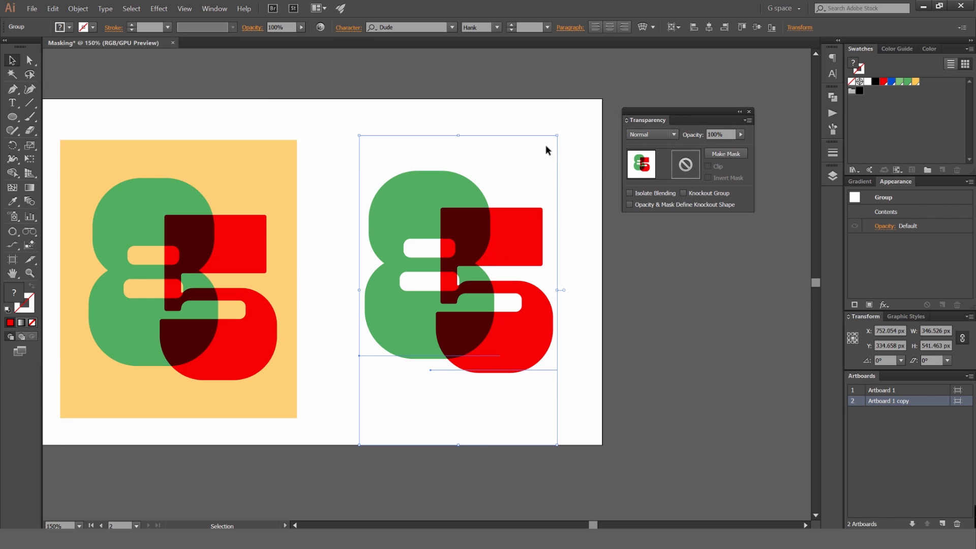
pyautogui.moveTo(526, 222); pyautogui.dragTo(573, 241)
pyautogui.hotkey('ctrl', 'z')
pyautogui.press('a')
pyautogui.click(532, 314)
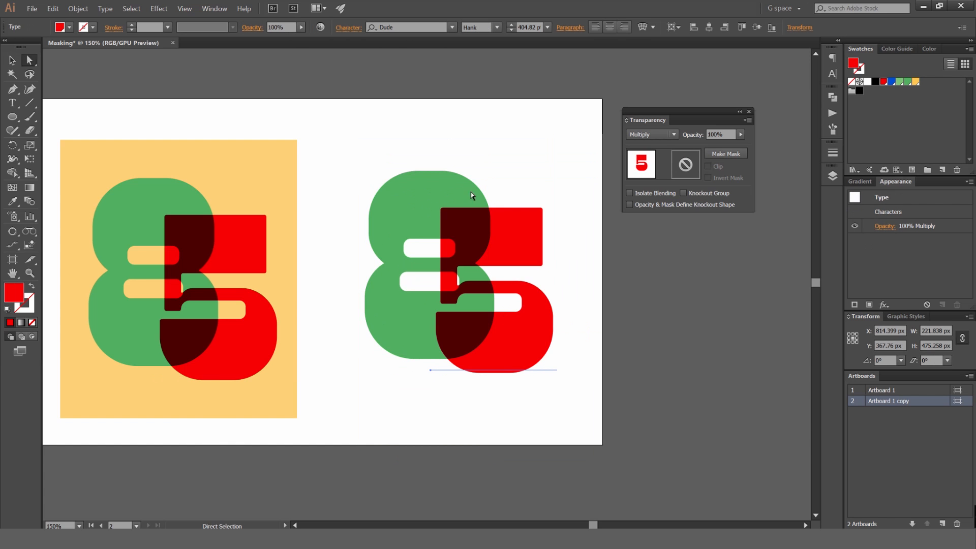
pyautogui.press('v')
pyautogui.click(505, 198)
# - Turn on Knockout Group for the grouped numerals on the white background
pyautogui.click(410, 310)
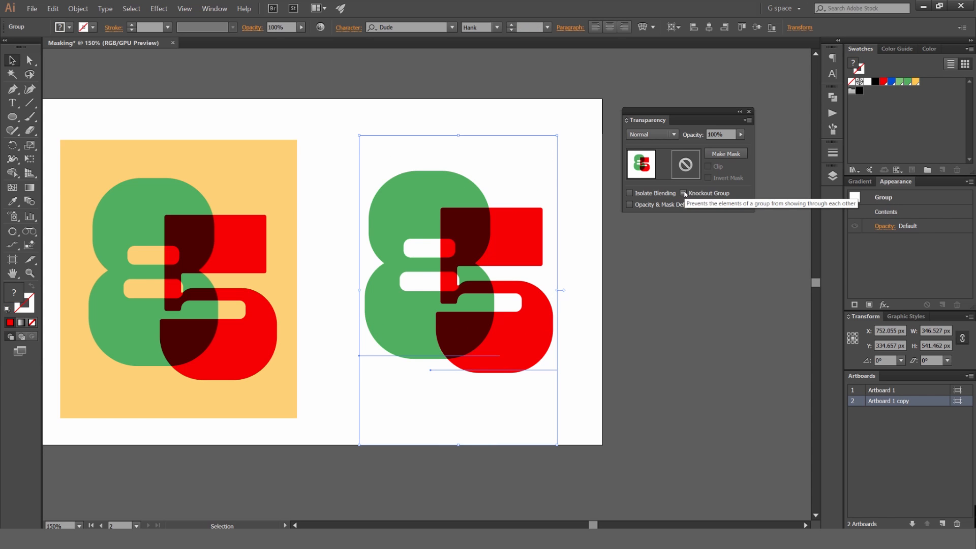
pyautogui.click(684, 193)
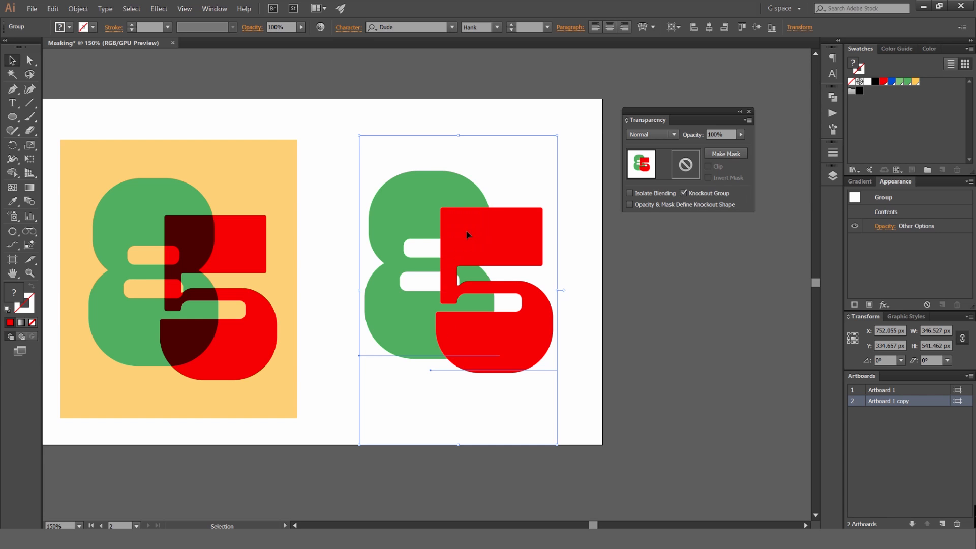
pyautogui.scroll(1, 465, 219)
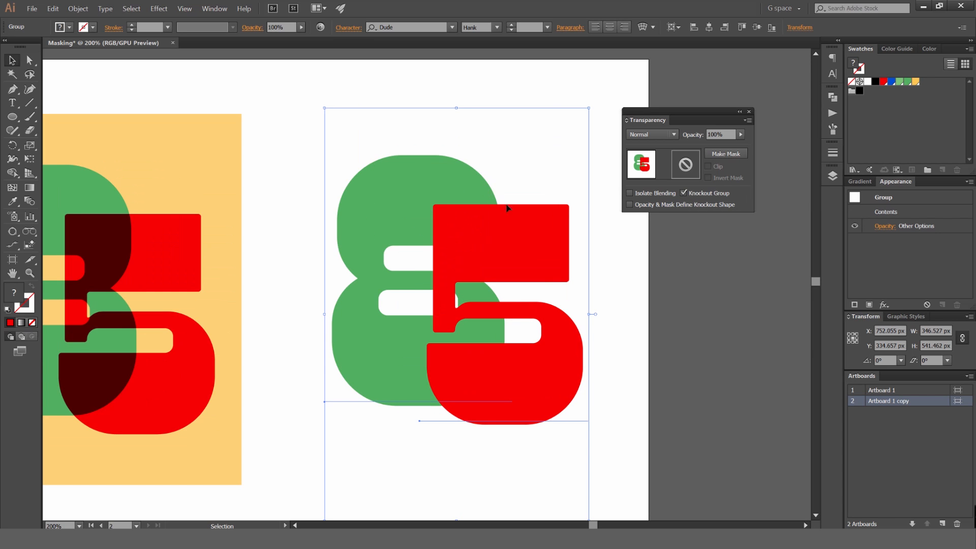
pyautogui.moveTo(474, 165); pyautogui.dragTo(419, 136)
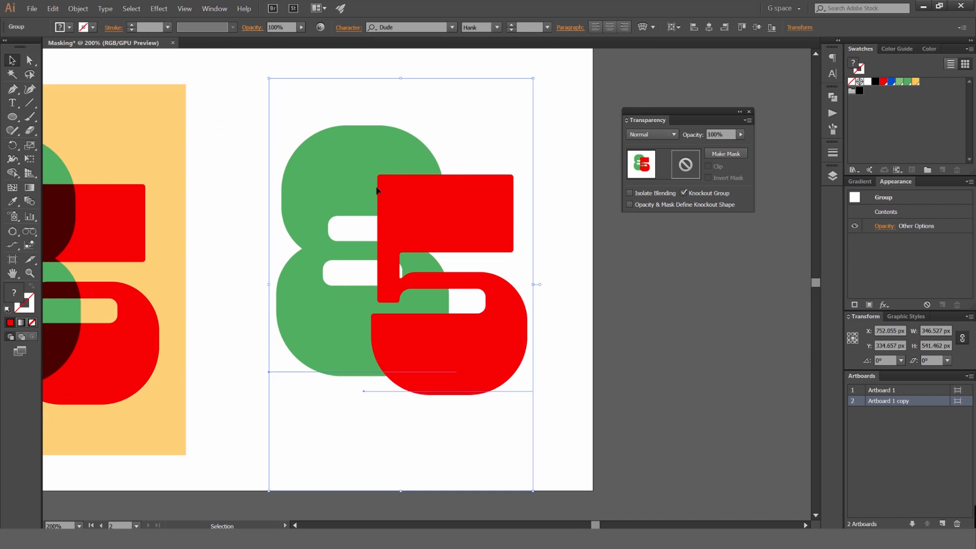
pyautogui.moveTo(568, 274); pyautogui.dragTo(548, 251)
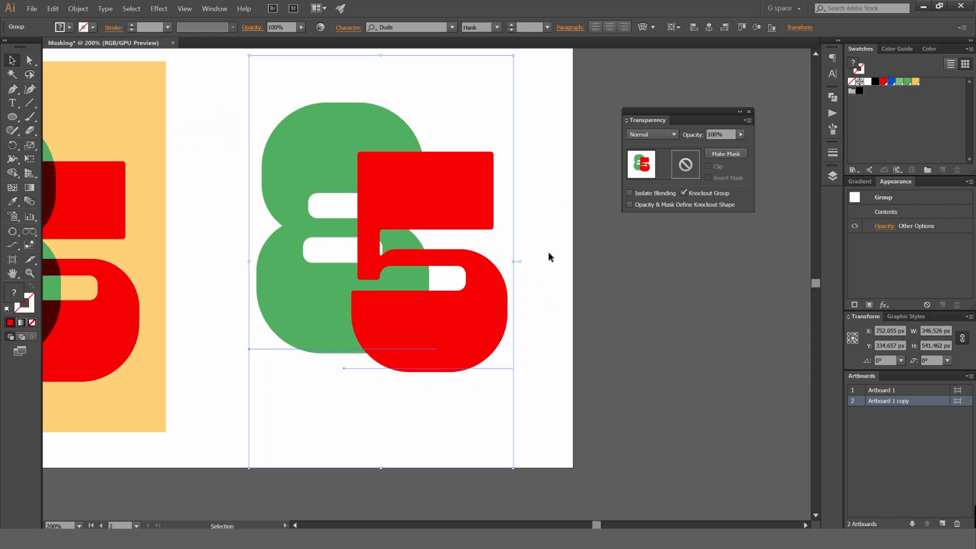
pyautogui.click(548, 252)
# - Draw a rectangle about 124.5 by 115.5 px, place it over the lower part of the red 5, and fill it light green
pyautogui.press('m')
pyautogui.moveTo(557, 309); pyautogui.dragTo(461, 397)
pyautogui.press('v')
pyautogui.click(568, 355)
pyautogui.moveTo(550, 362); pyautogui.dragTo(508, 377)
pyautogui.click(898, 83)
pyautogui.click(560, 398)
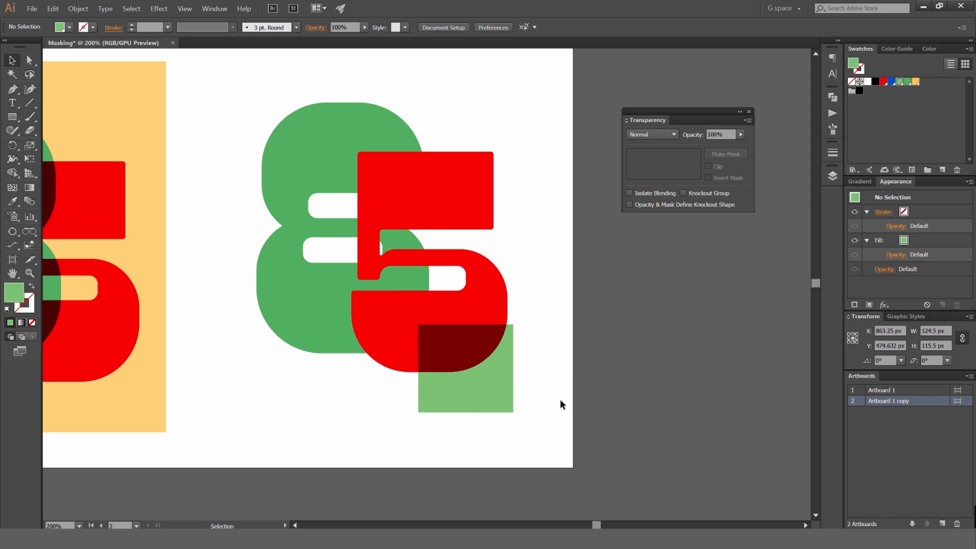
# - Try the green rectangle at different positions against the knocked-out 8 and 5, undoing each move
pyautogui.moveTo(505, 408); pyautogui.dragTo(425, 422)
pyautogui.hotkey('ctrl', 'z')
pyautogui.click(543, 440)
pyautogui.moveTo(475, 399); pyautogui.dragTo(444, 409)
pyautogui.hotkey('ctrl', 'z')
pyautogui.click(554, 337)
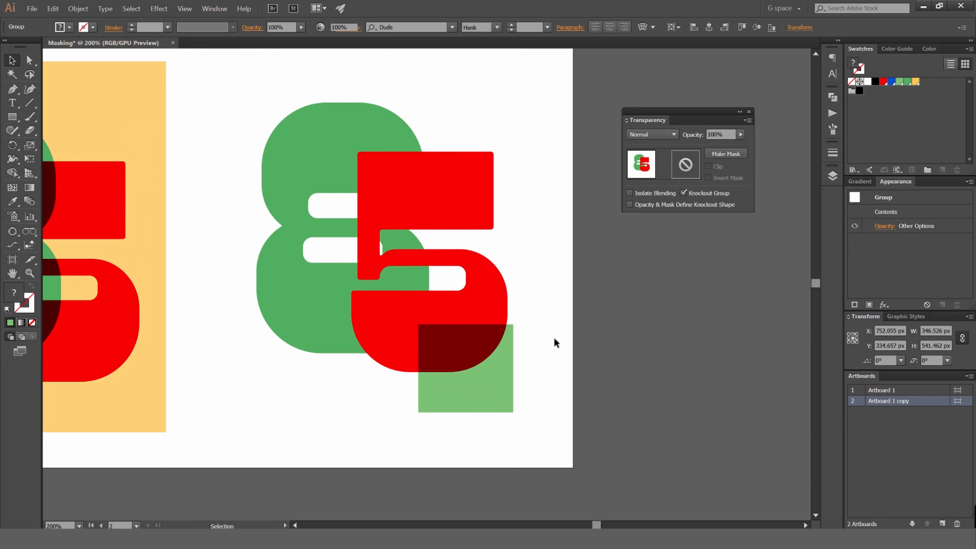
pyautogui.moveTo(494, 411); pyautogui.dragTo(448, 396)
pyautogui.hotkey('ctrl', 'z')
pyautogui.hotkey('ctrl', '-')
pyautogui.click(532, 403)
pyautogui.click(425, 427)
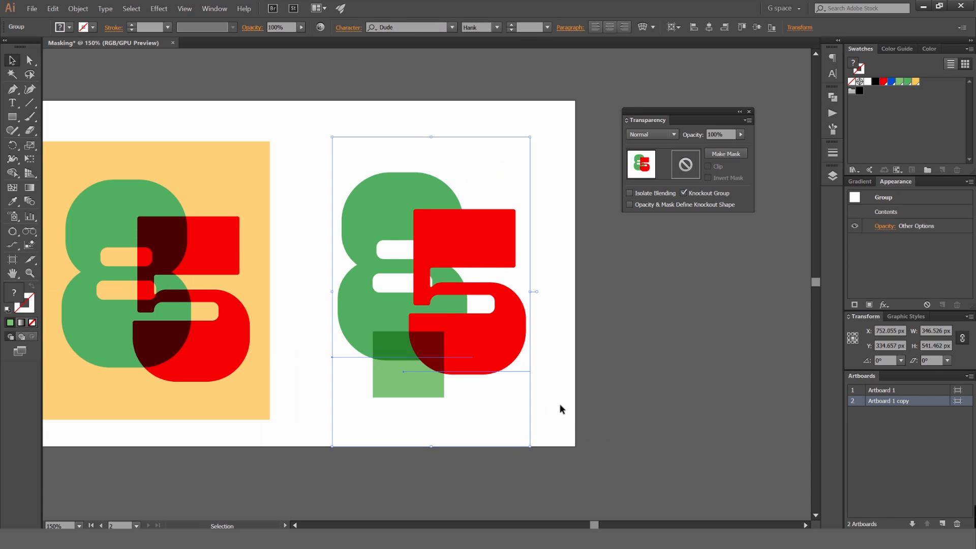
pyautogui.hotkey('ctrl', 'z')
# - Move the green rectangle off the artboard and delete it
pyautogui.click(634, 407)
pyautogui.moveTo(530, 402); pyautogui.dragTo(662, 403)
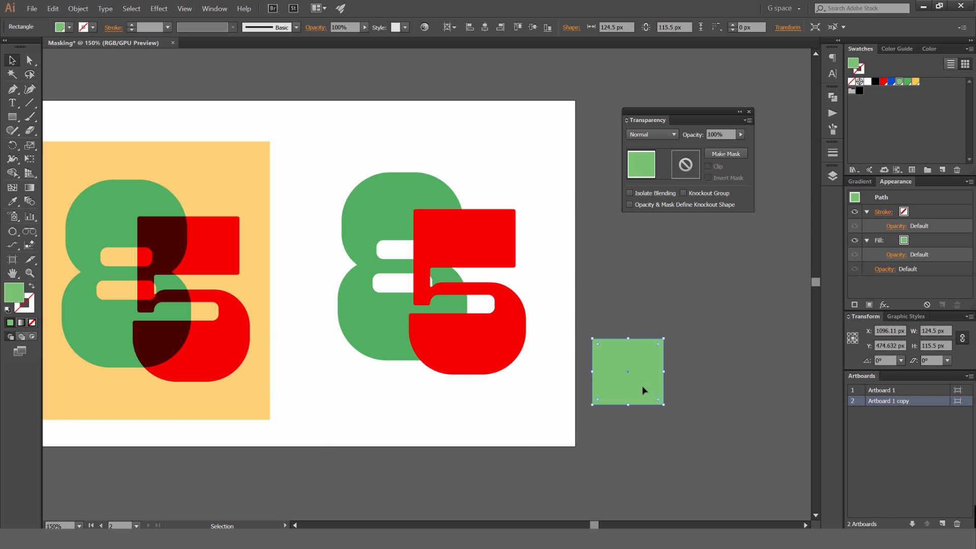
pyautogui.press('Delete')
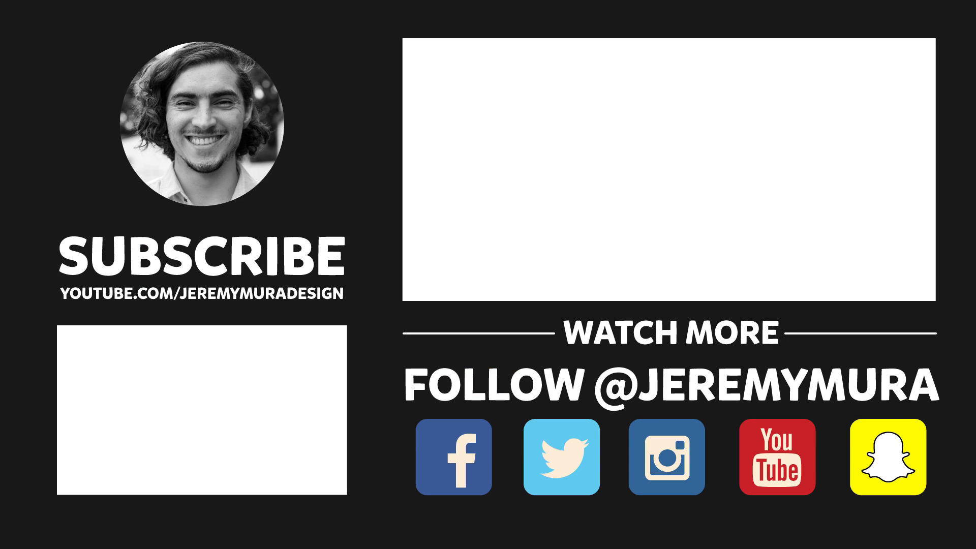